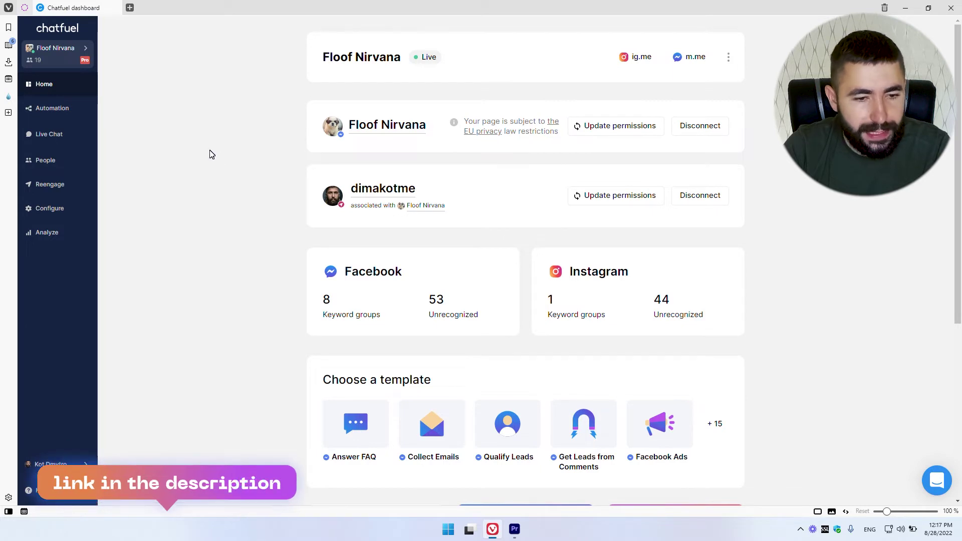
Create a new Messenger flow under Recurring messages, starting from a Facebook Page entry point.
left_click(51, 116)
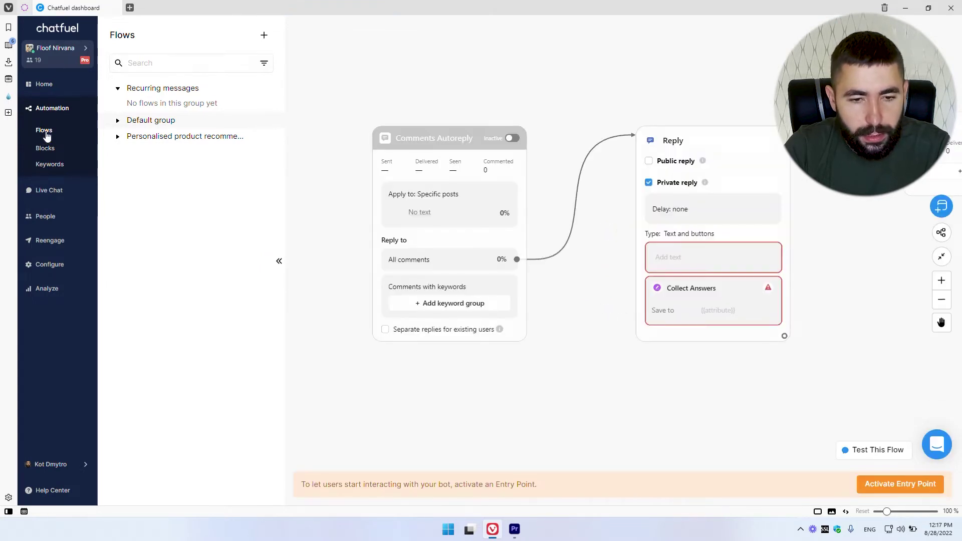
left_click(265, 35)
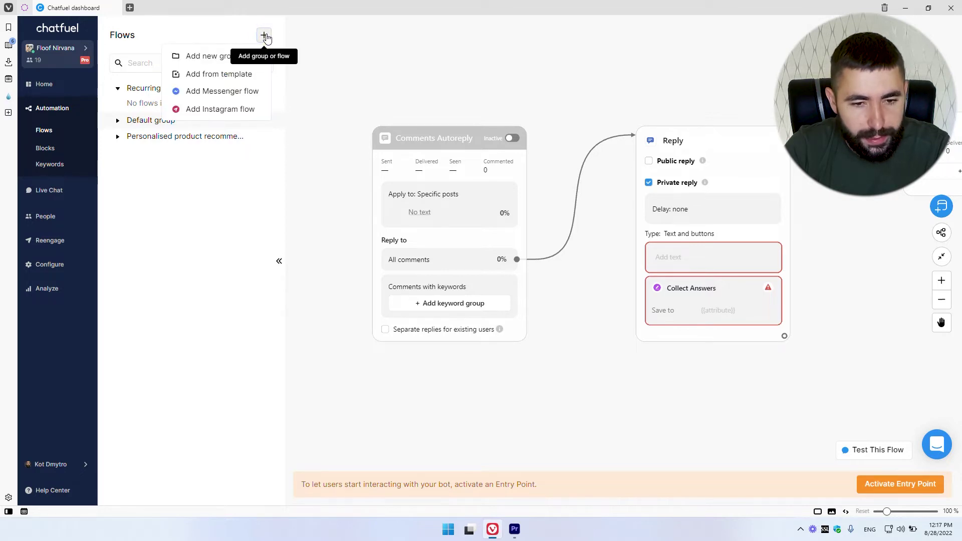
left_click(224, 95)
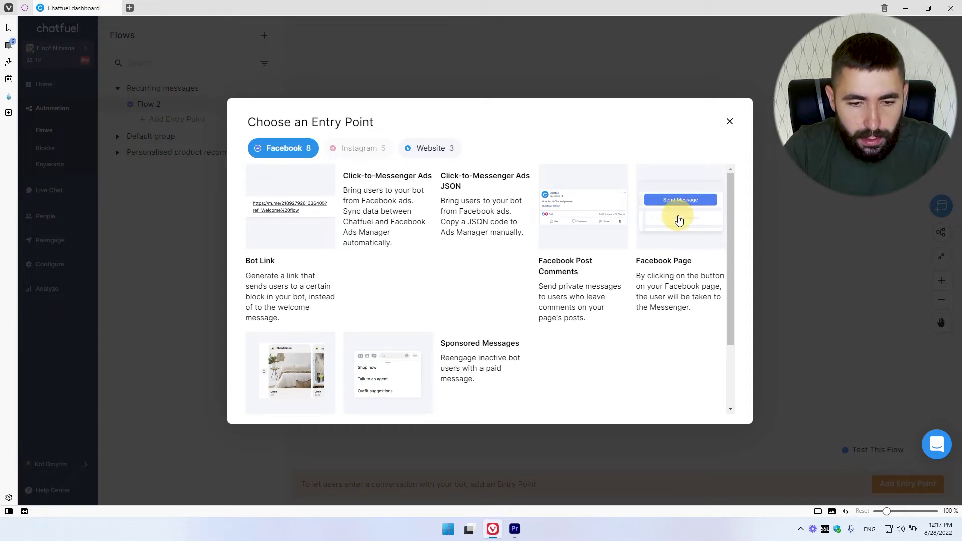
left_click(679, 221)
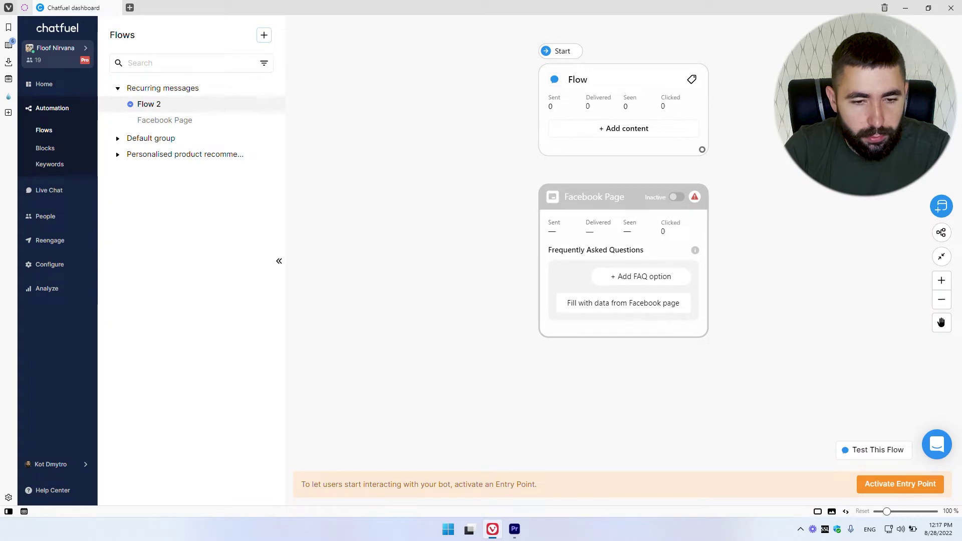
Rename the new flow to 'Opt-in flow'.
left_click(267, 106)
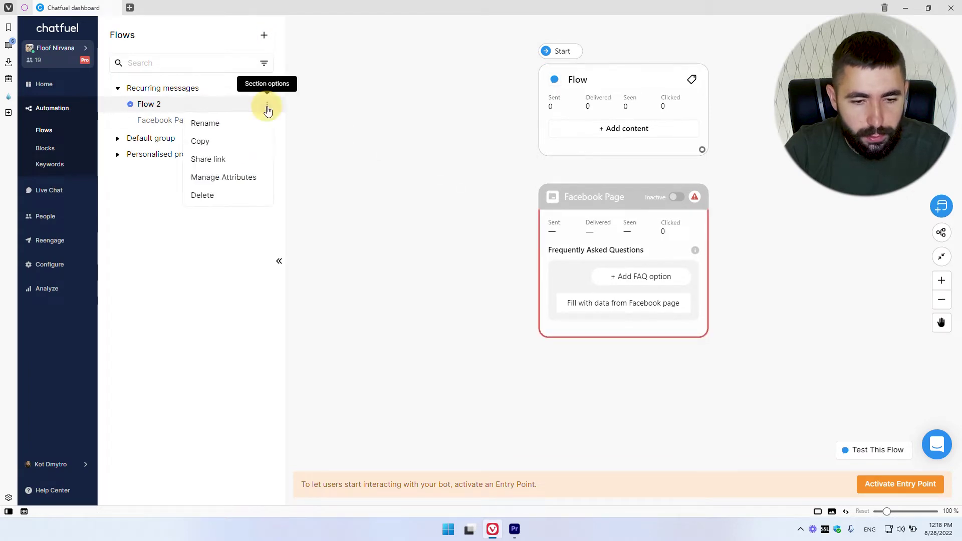
left_click(254, 123)
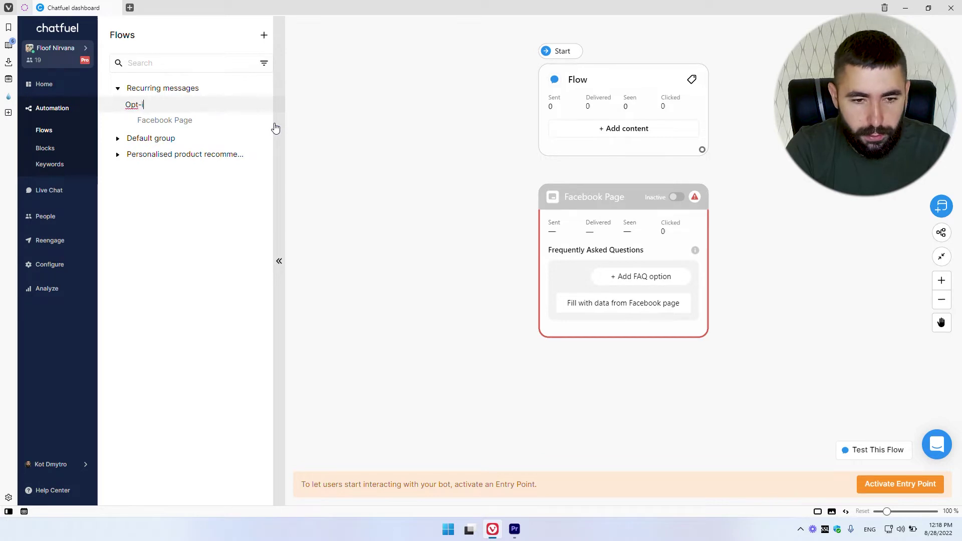
type("Opt-in flow")
key("Return")
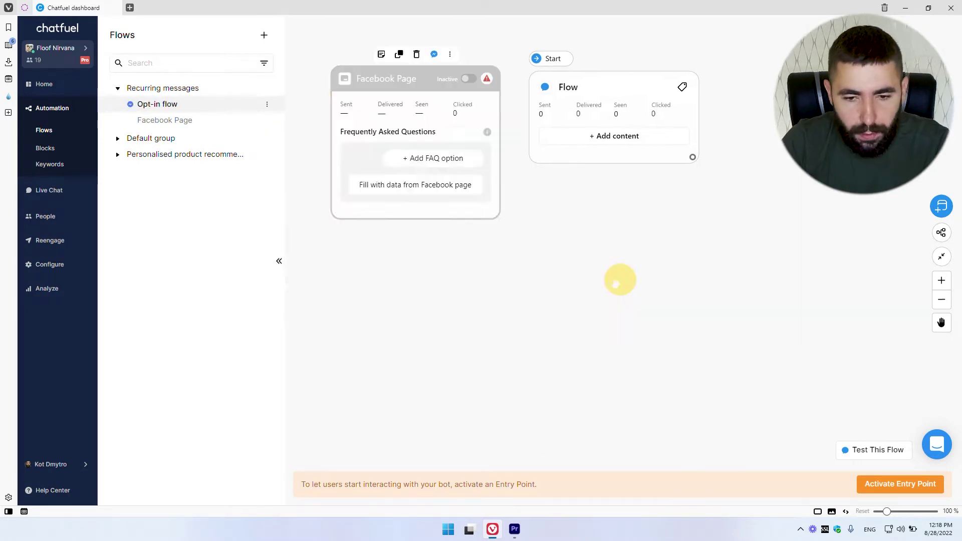
Add a Weekly Recurring Notifications request titled 'Stay tuned for exclusive discounts' with the cute-cats image.
left_click_drag(617, 279, 583, 326)
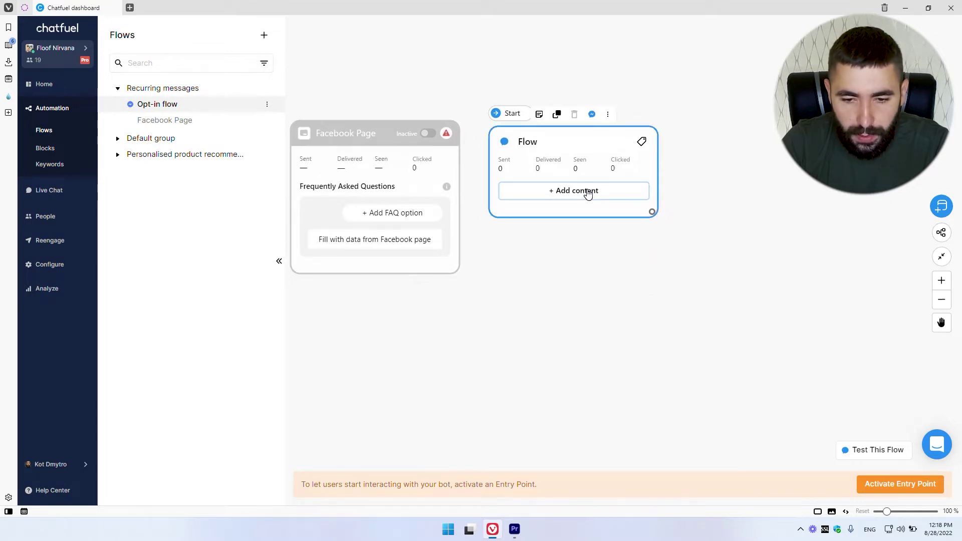
left_click(587, 195)
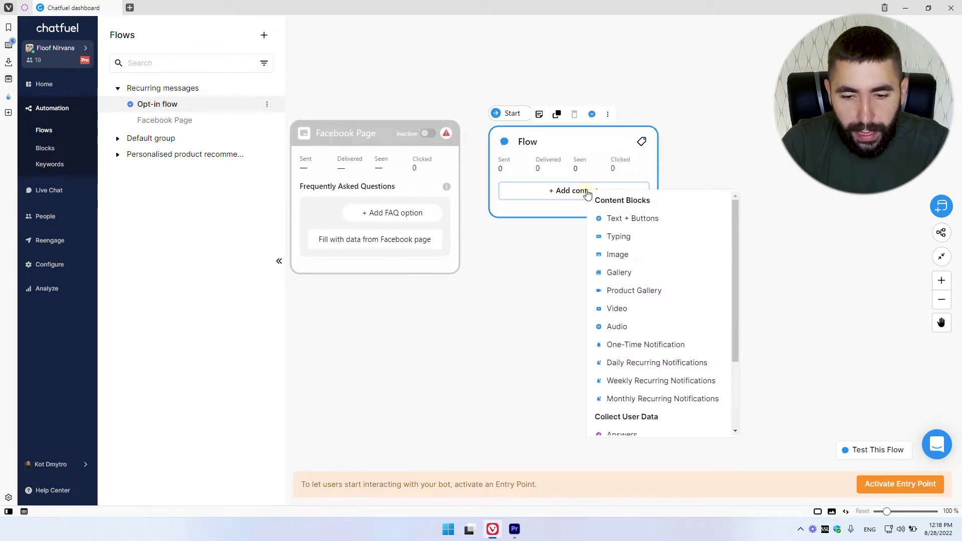
left_click(631, 381)
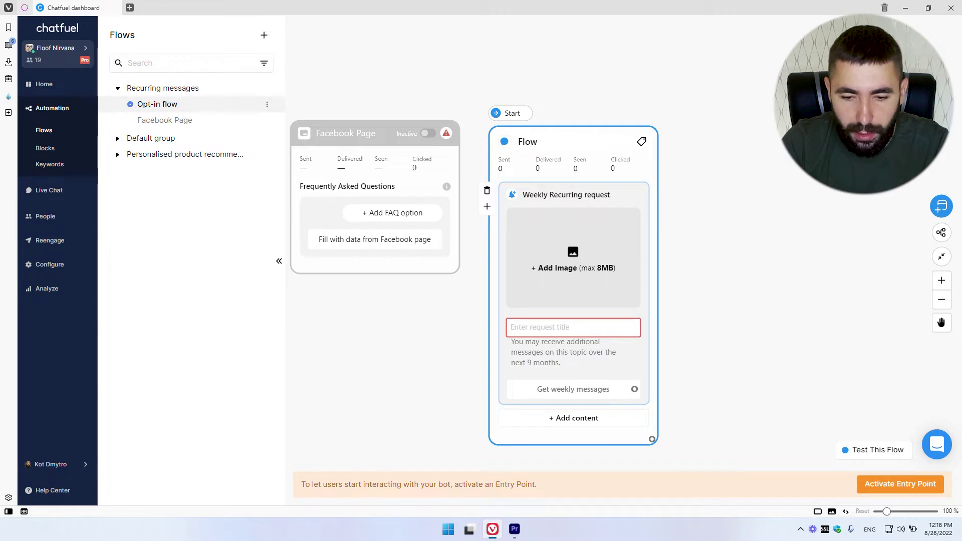
left_click(551, 326)
type("Stay tuned ")
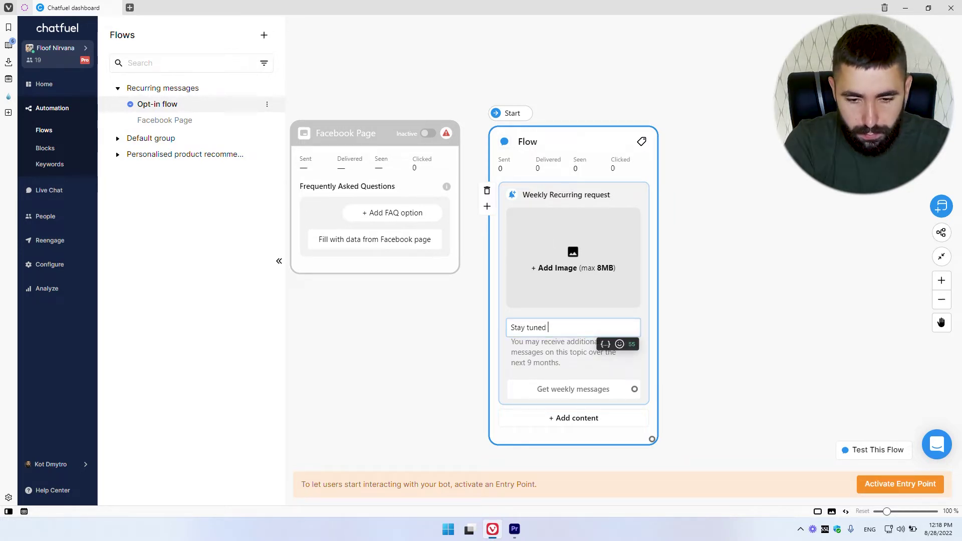
type("for exclusive discounts")
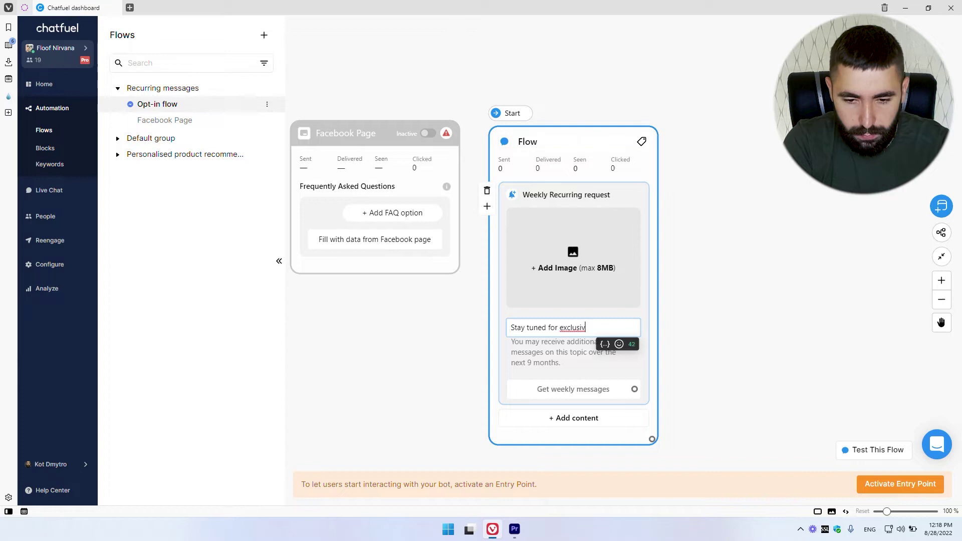
left_click(599, 269)
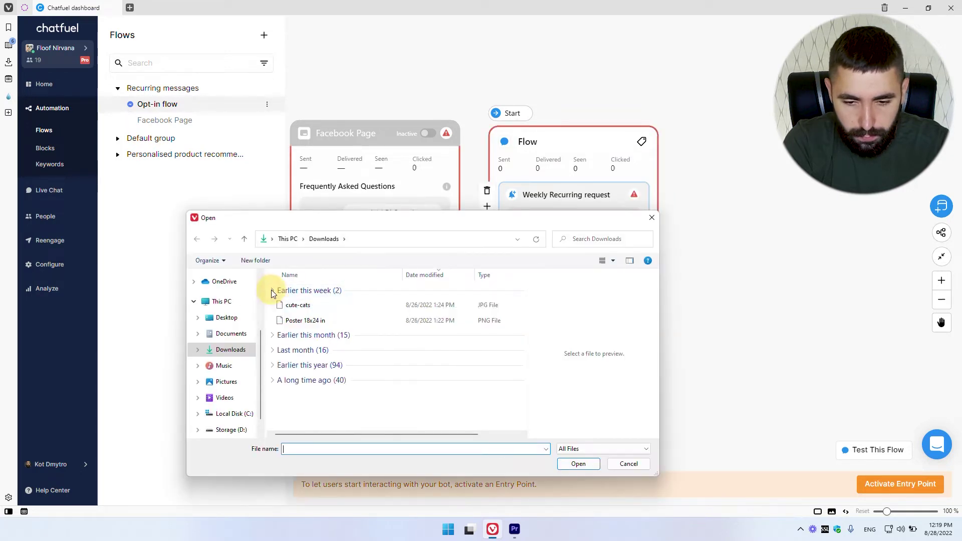
left_click(286, 305)
left_click(575, 461)
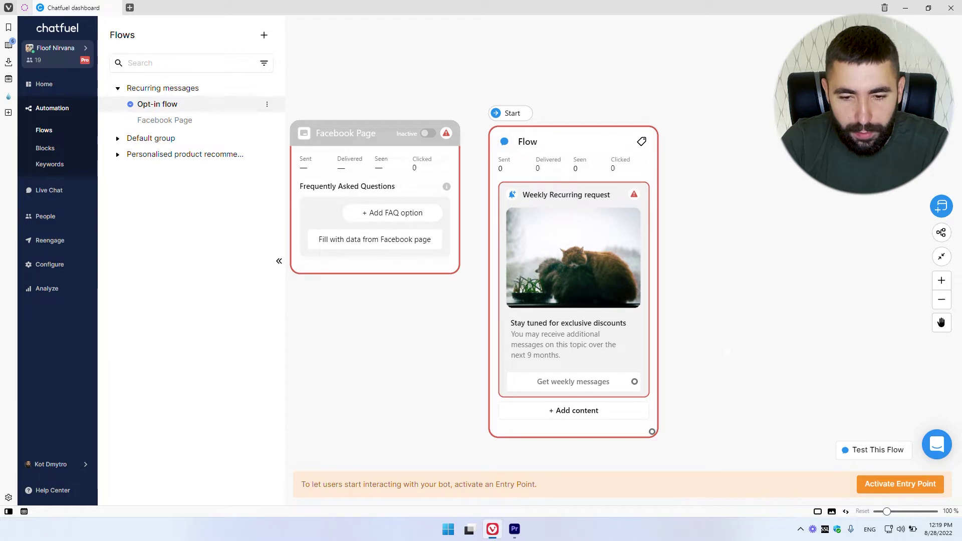
Link Get weekly messages to a new Text + Button message: 'Thank you. You are now subscribed to our weekly updates!'.
left_click_drag(702, 350, 637, 339)
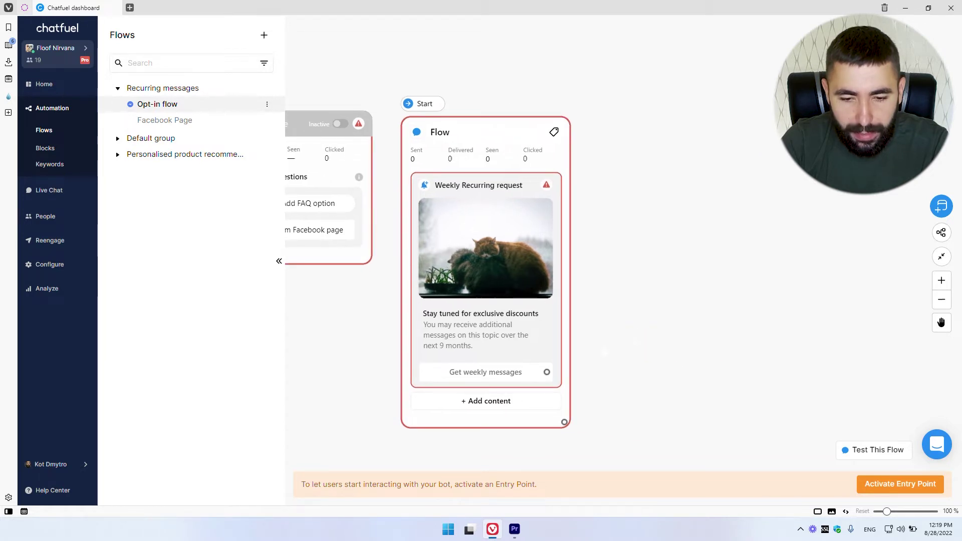
left_click_drag(546, 371, 643, 165)
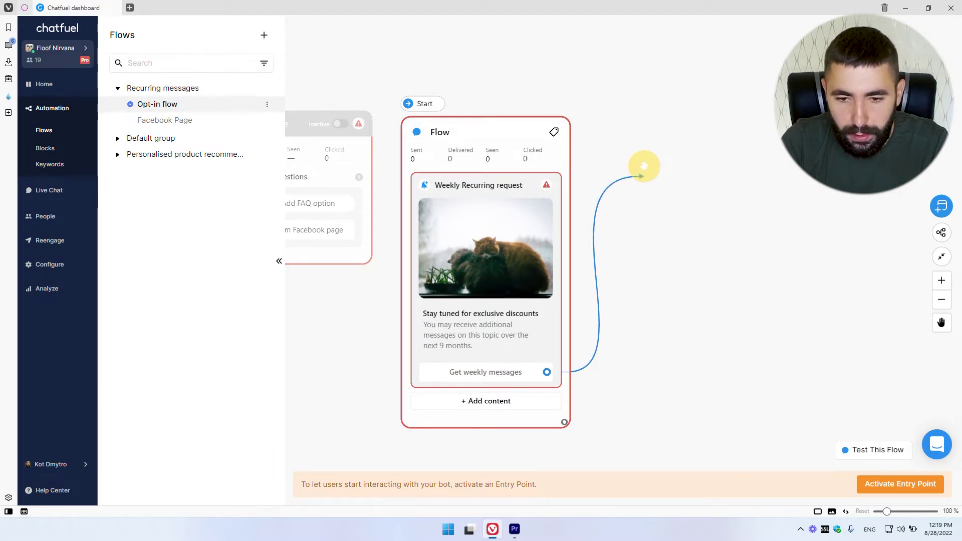
left_click_drag(644, 165, 644, 165)
key("Escape")
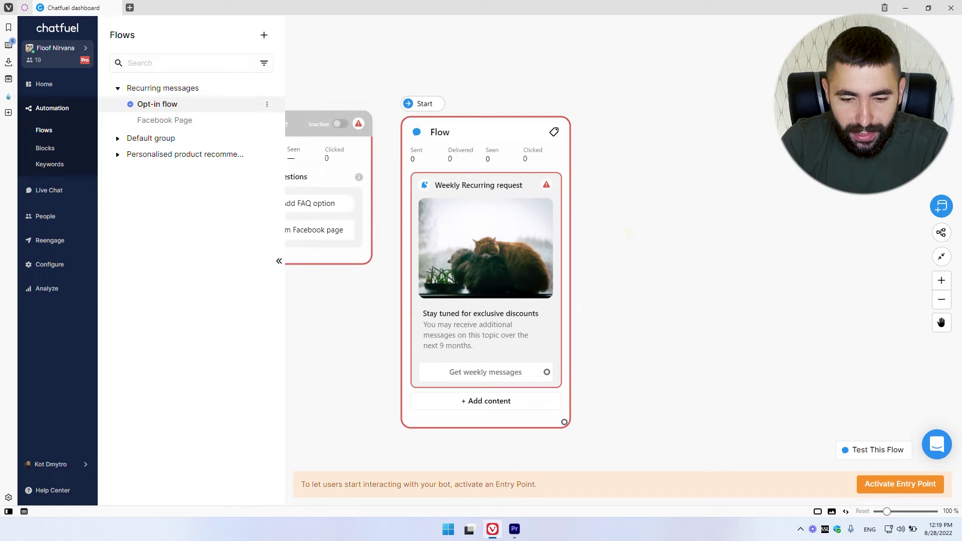
left_click_drag(546, 372, 646, 143)
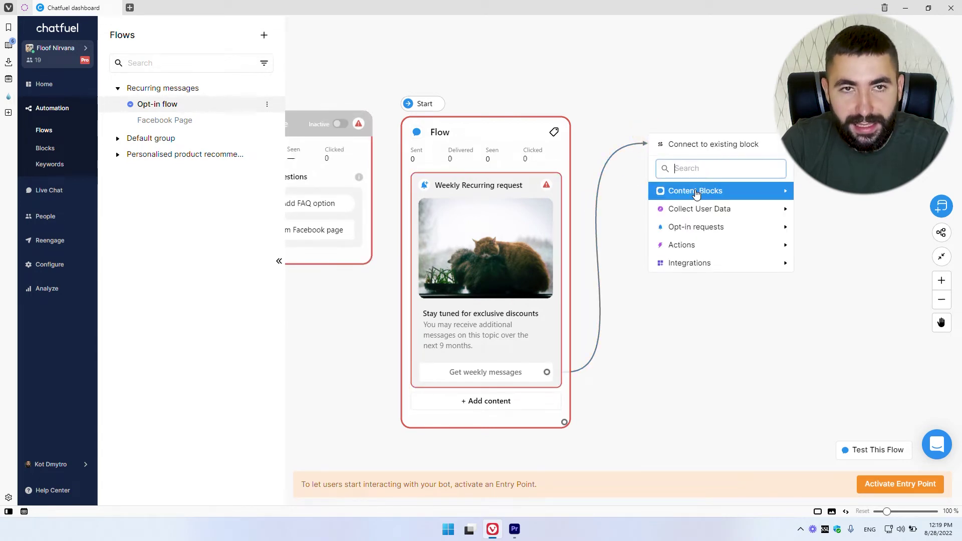
mouse_move(696, 194)
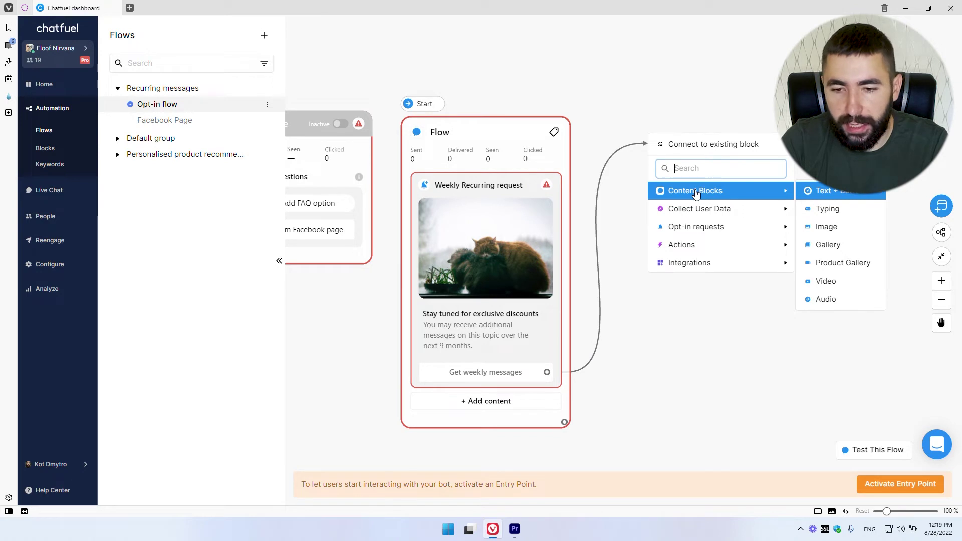
left_click(814, 195)
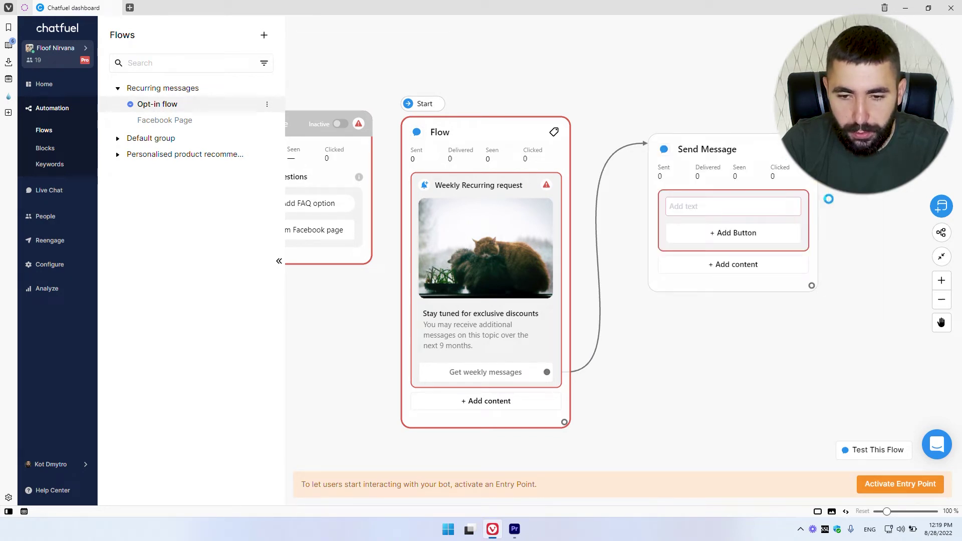
left_click(719, 207)
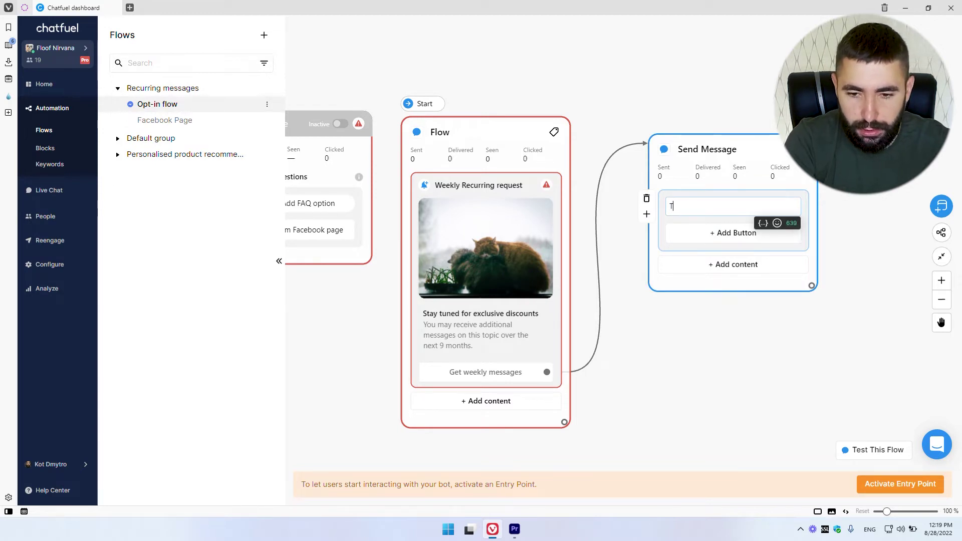
type("Thank you. You are now su")
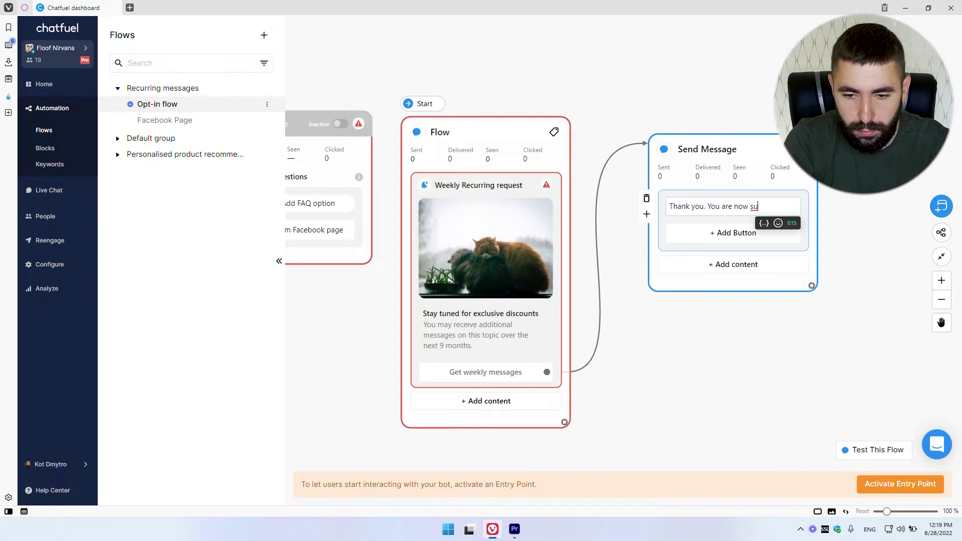
type("bscribed to our")
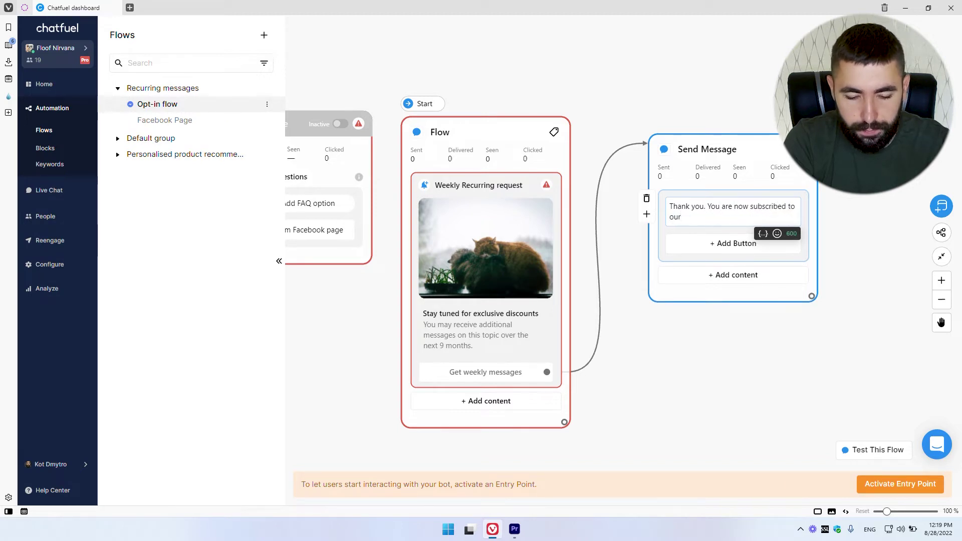
type(" weekly updates!")
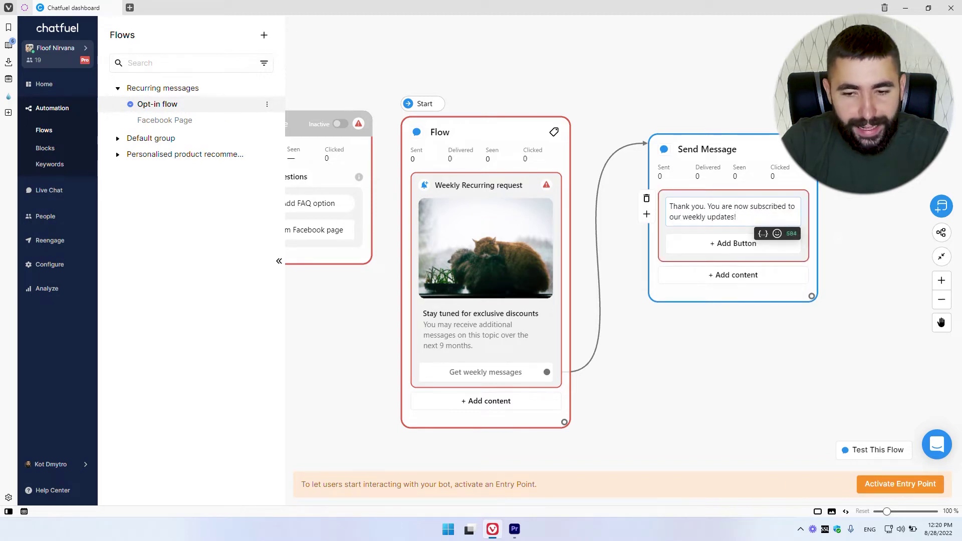
left_click(843, 245)
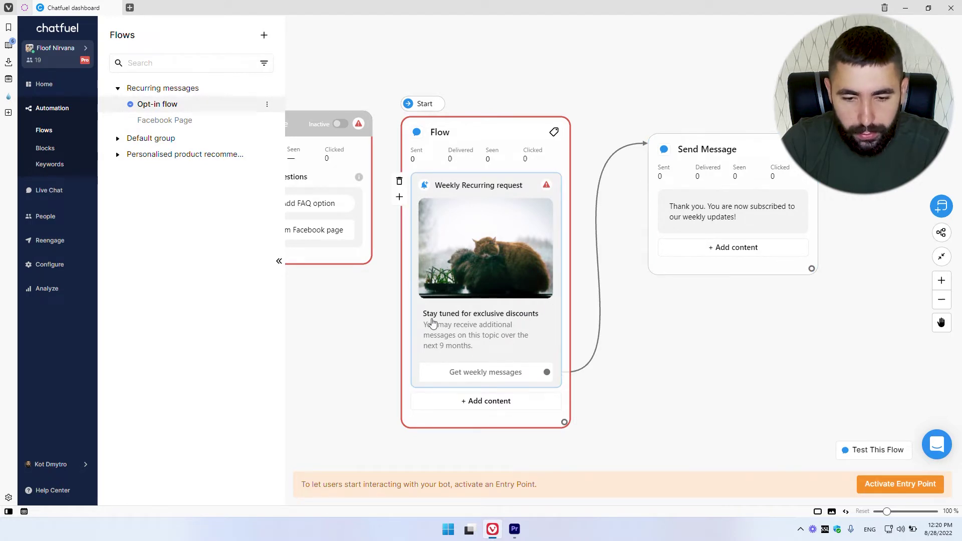
Create the notification topic 'New weekly message' and assign it to the weekly request.
left_click(467, 337)
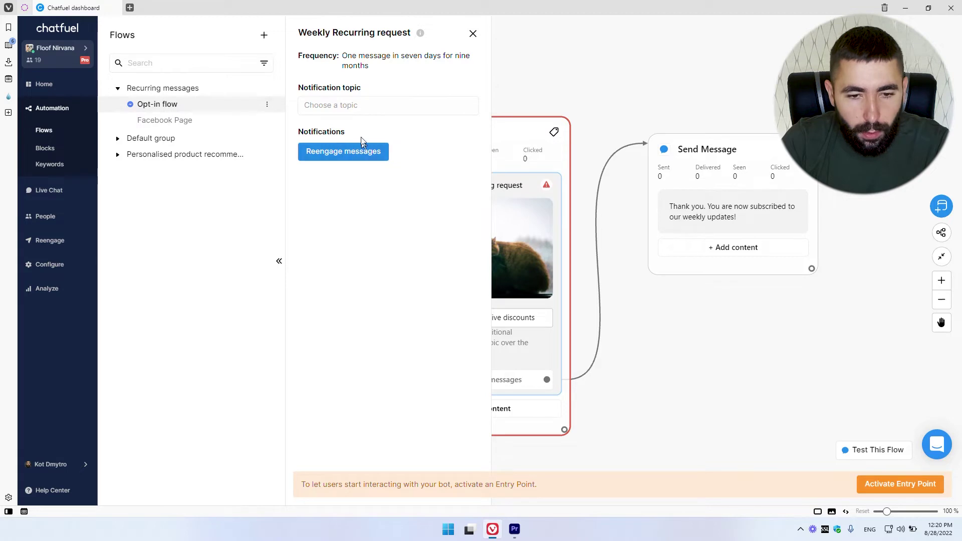
left_click(351, 106)
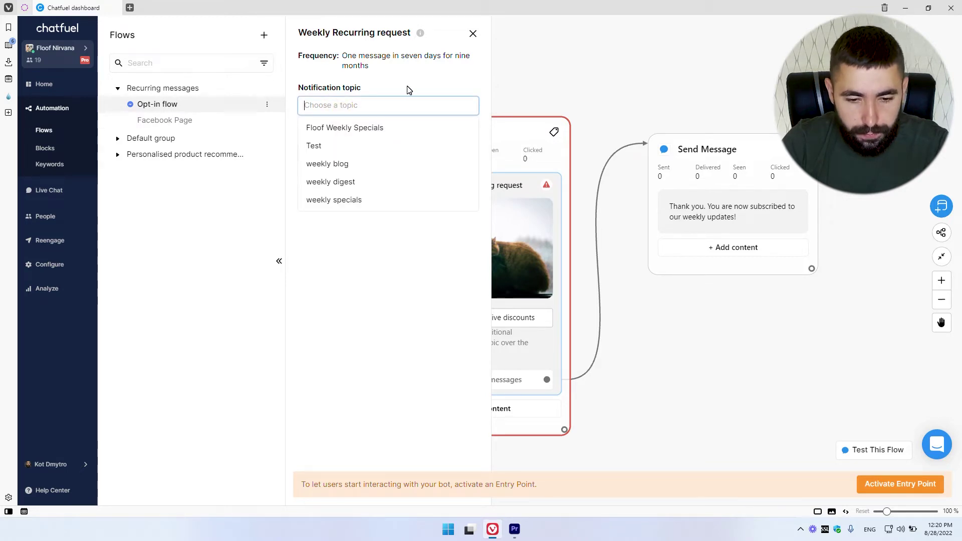
type("New weekly")
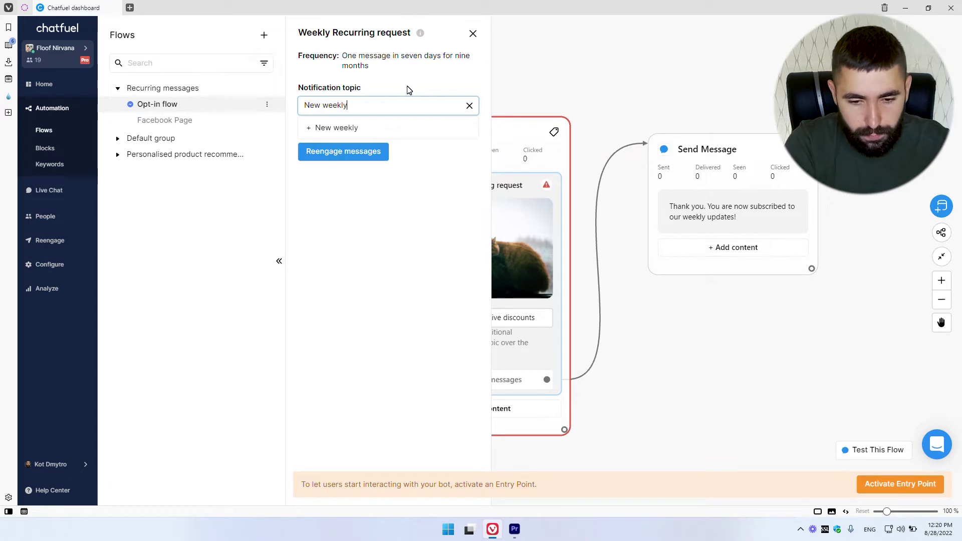
type(" message")
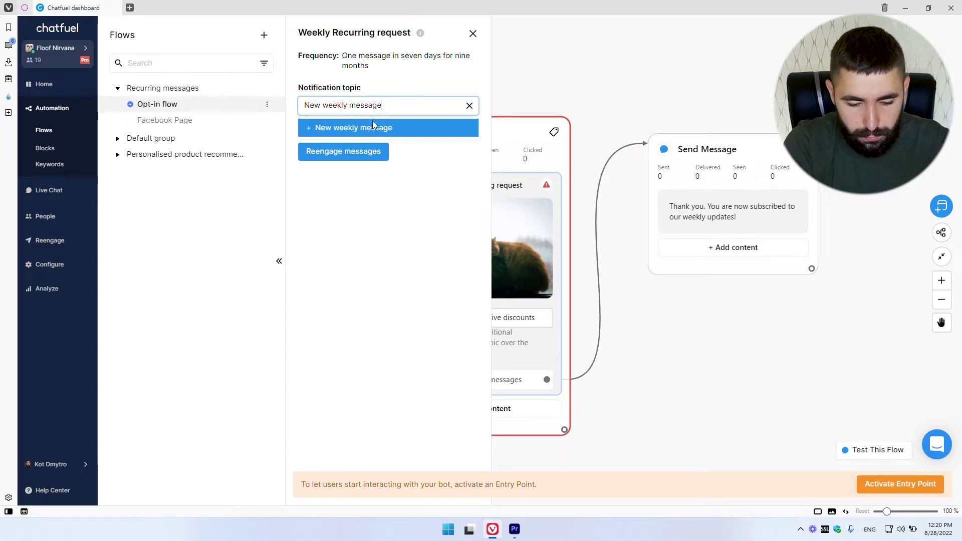
left_click(410, 127)
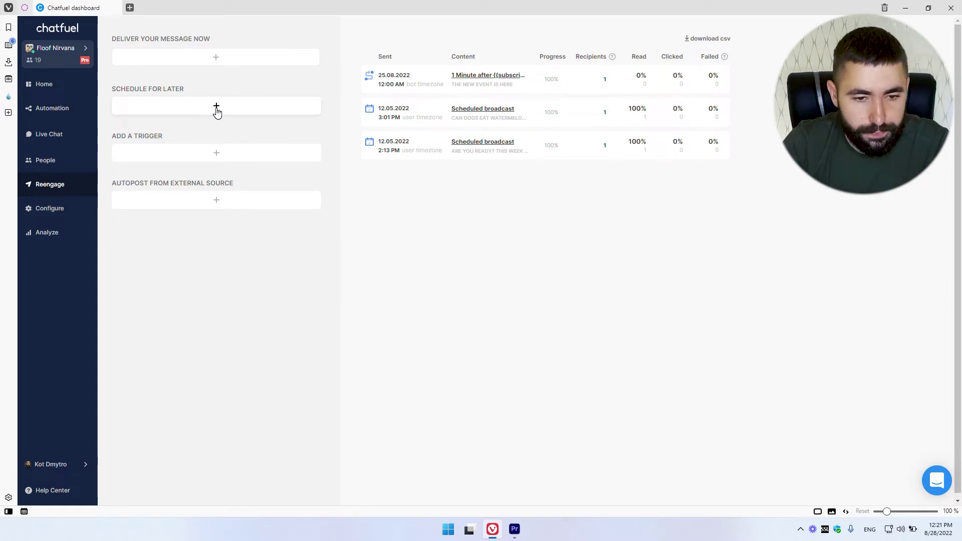
Start a Schedule for Later broadcast tagged Recurring Notifications with the New weekly message topic.
left_click(216, 109)
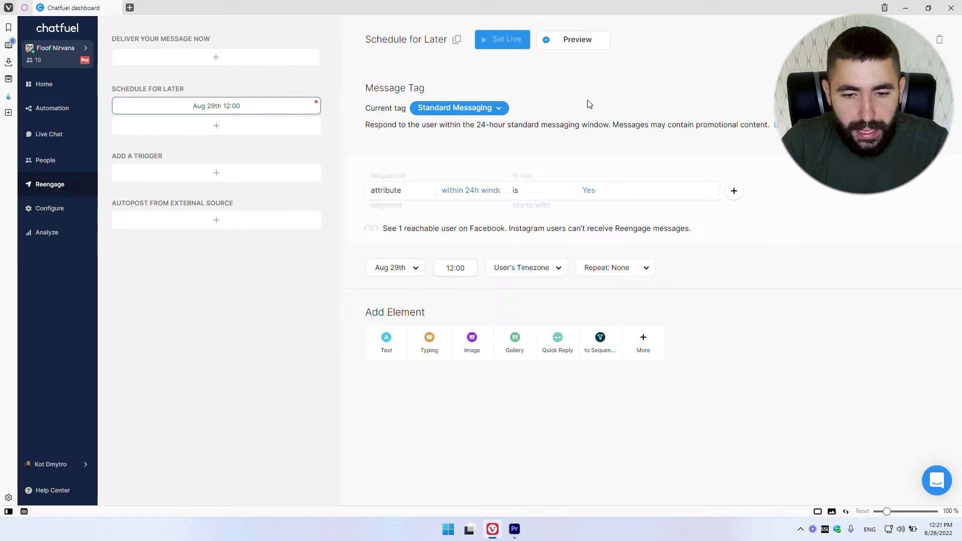
left_click(497, 110)
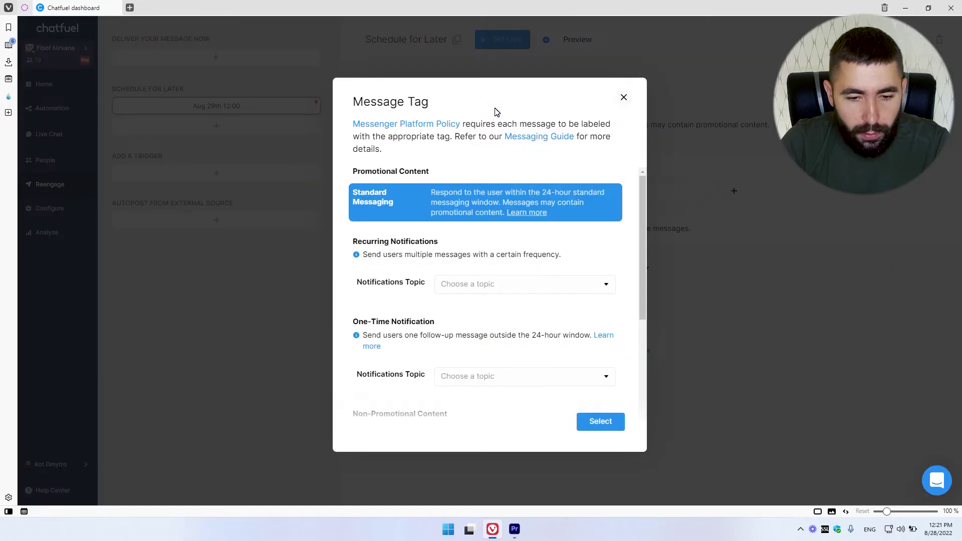
left_click(604, 287)
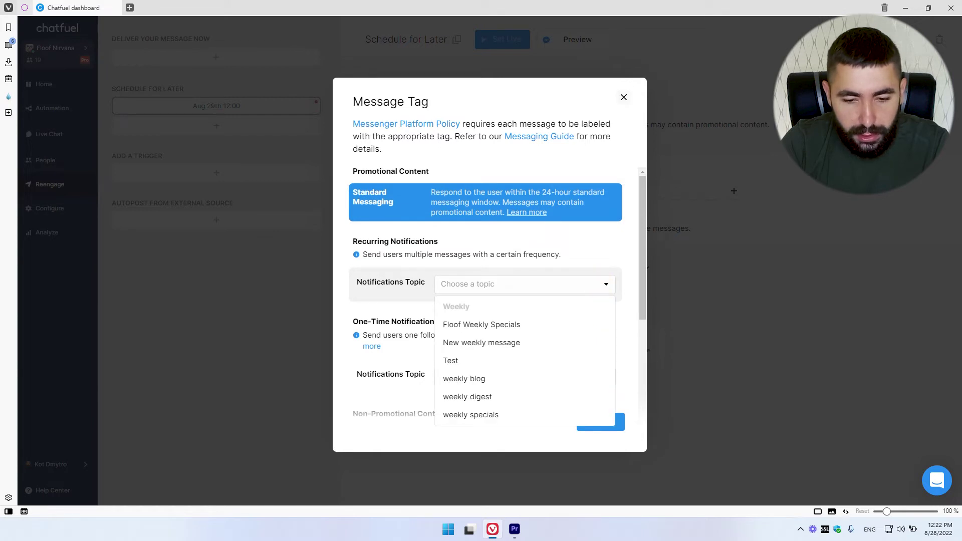
left_click(494, 345)
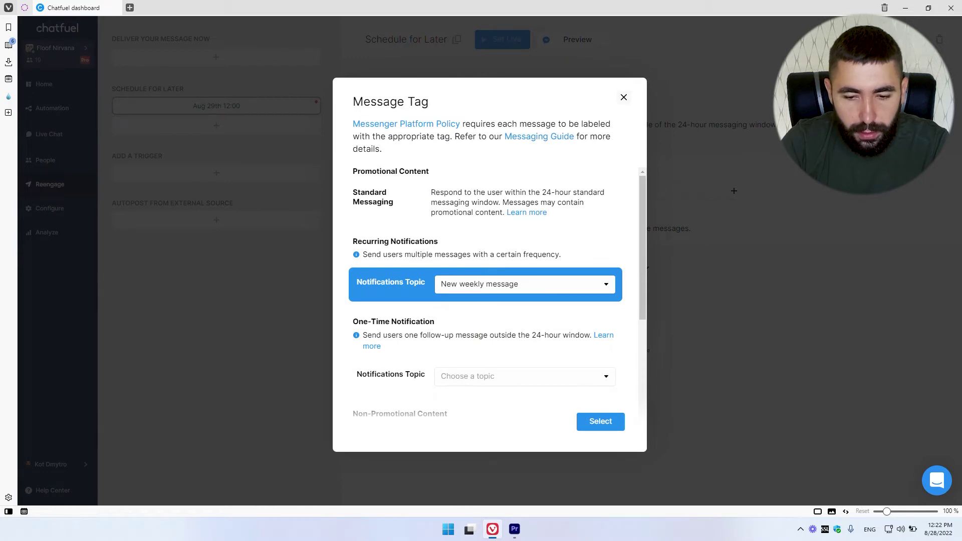
left_click(611, 423)
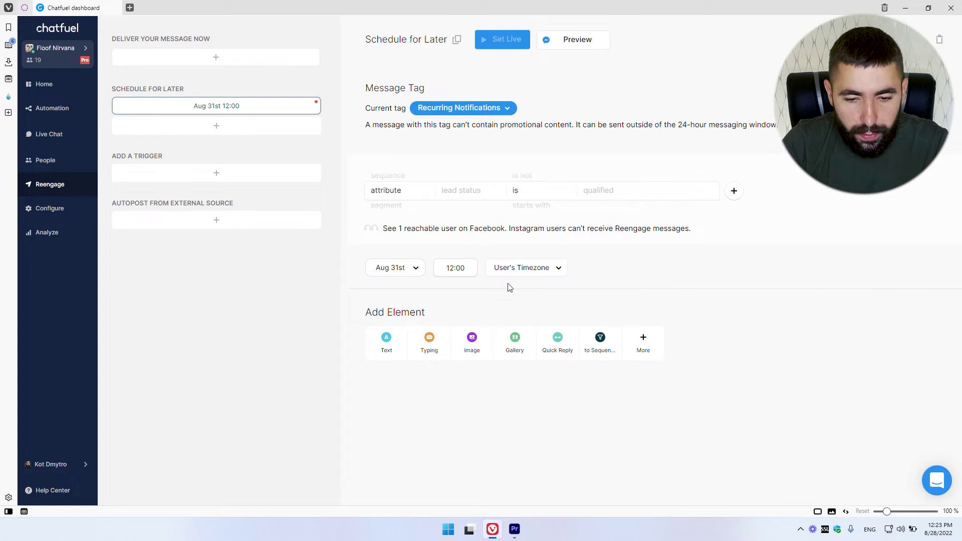
Set the broadcast send date to September 2, 2022 at 12:00.
left_click(421, 272)
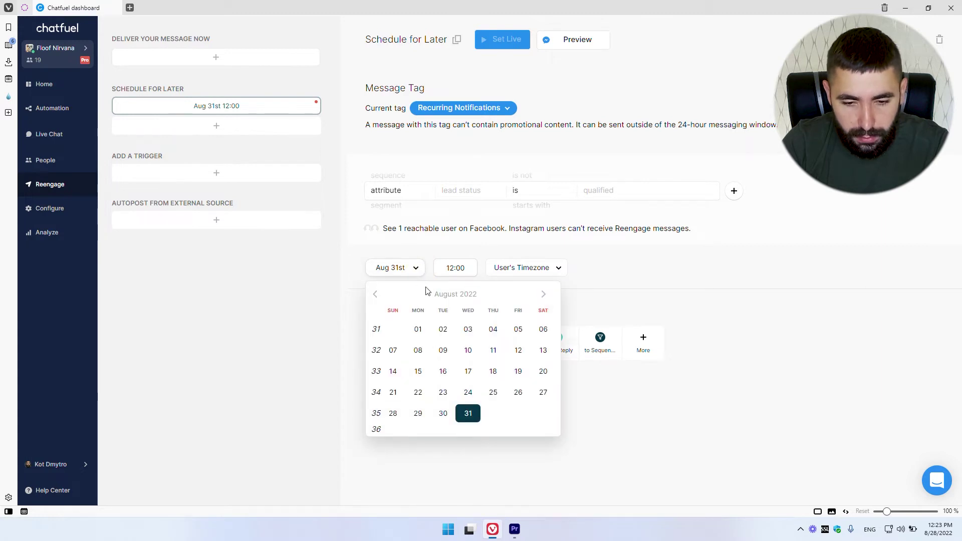
left_click(543, 295)
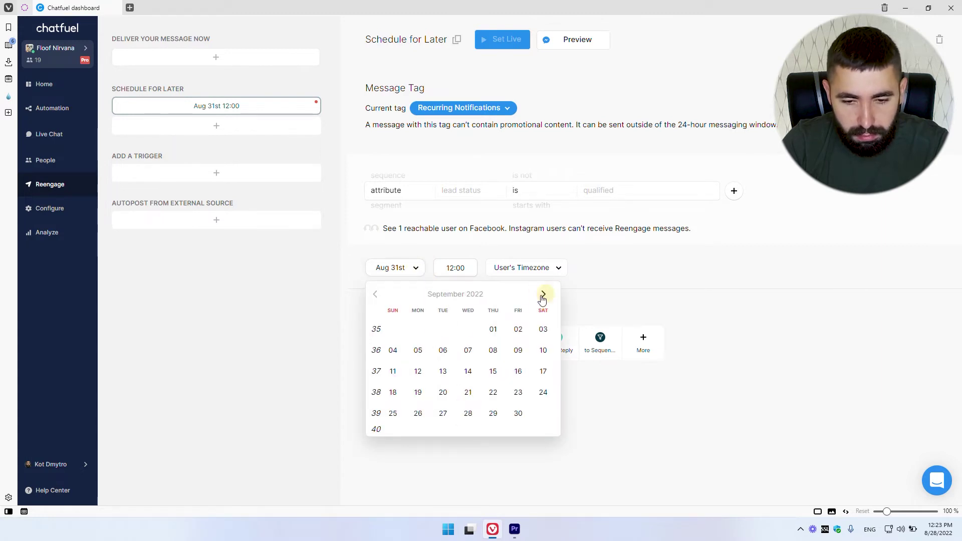
left_click(518, 330)
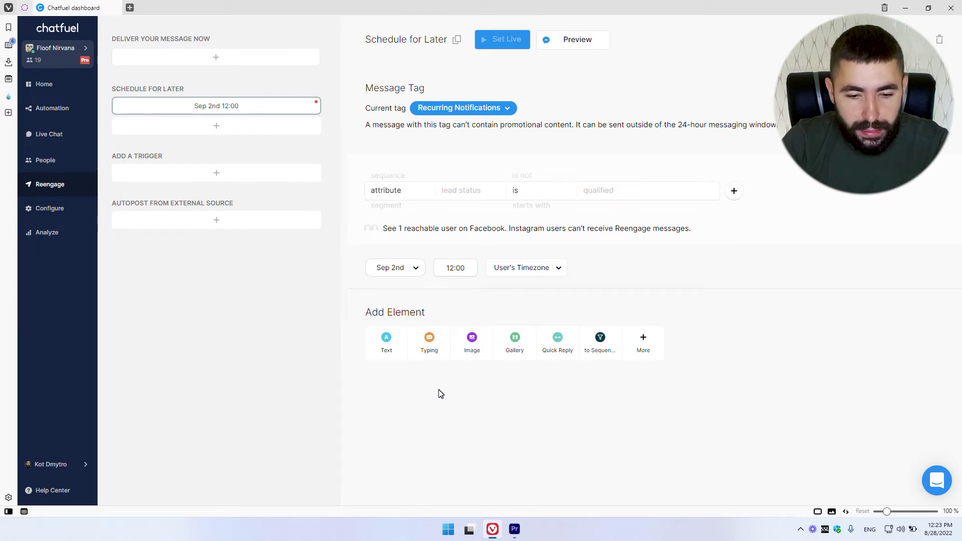
Add a text message announcing this week's specials with up to 50% discounts on dry dog food.
left_click(395, 356)
type("Ya")
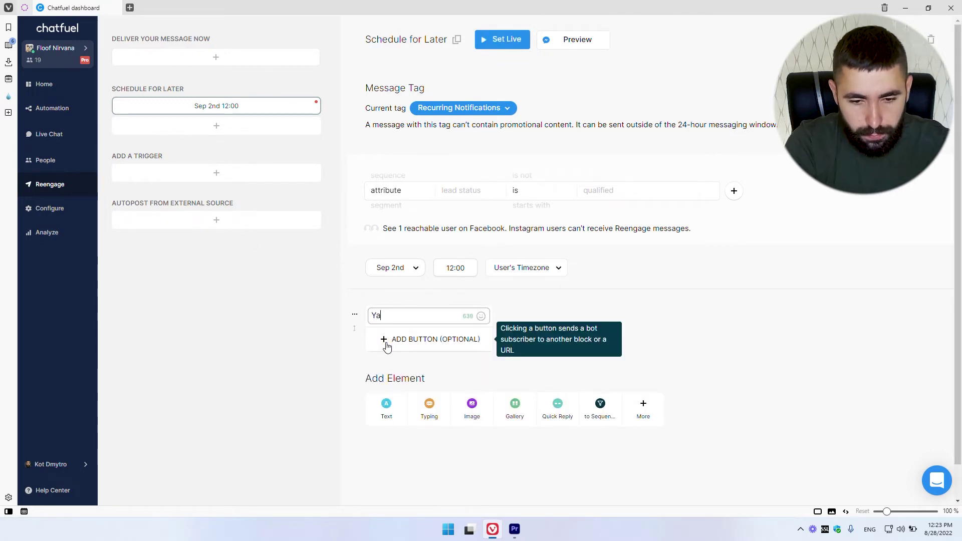
type("y! New")
key("BackSpace")
key("BackSpace")
key("BackSpace")
type("This week's")
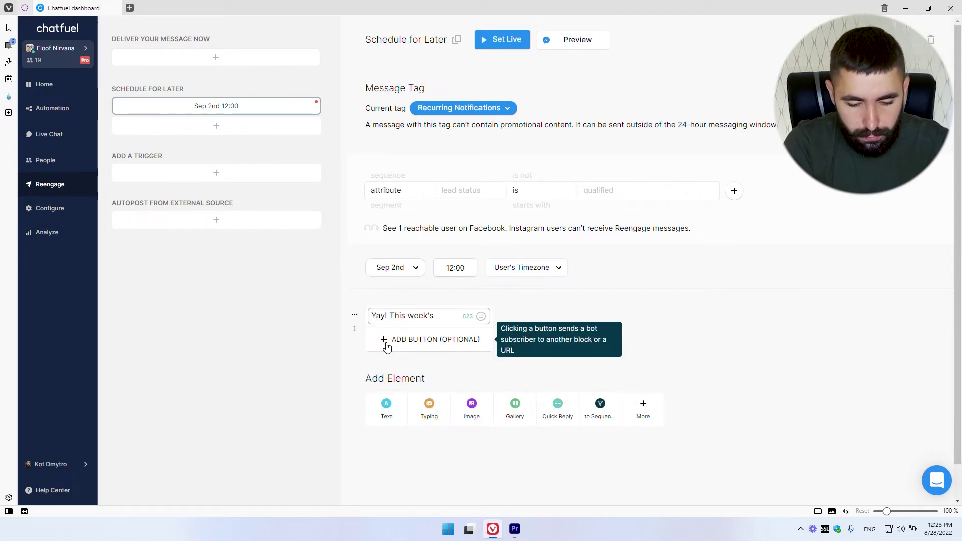
type(" specials are in. Up to 50% discounts on dry dog food.")
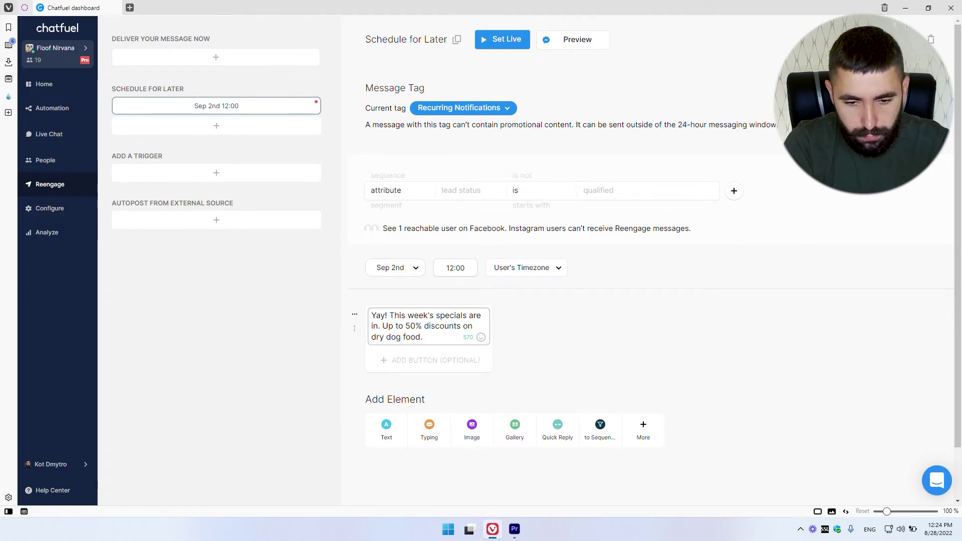
left_click(458, 360)
type("Go to store")
left_click(421, 379)
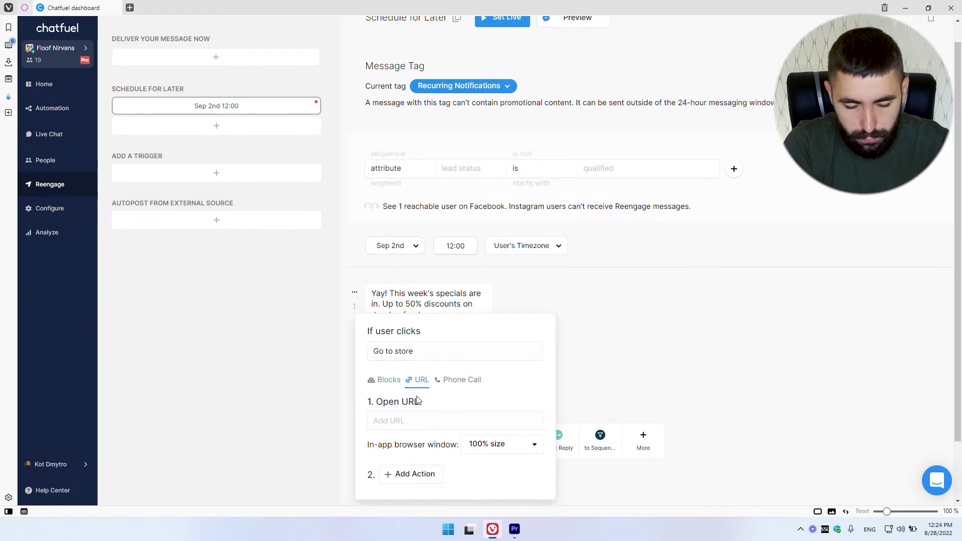
left_click(418, 421)
type("https://floofnirvana.com/dry-dog-food-promo")
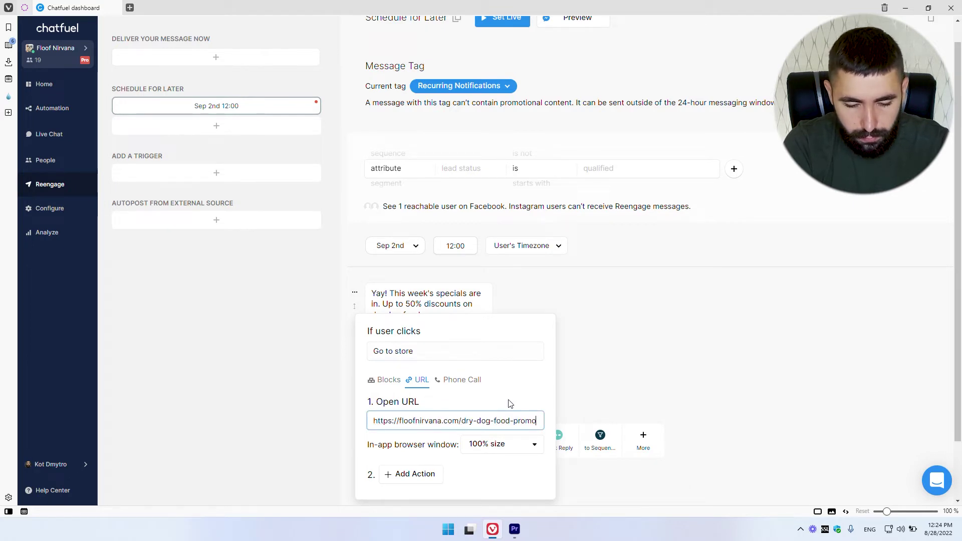
left_click(582, 362)
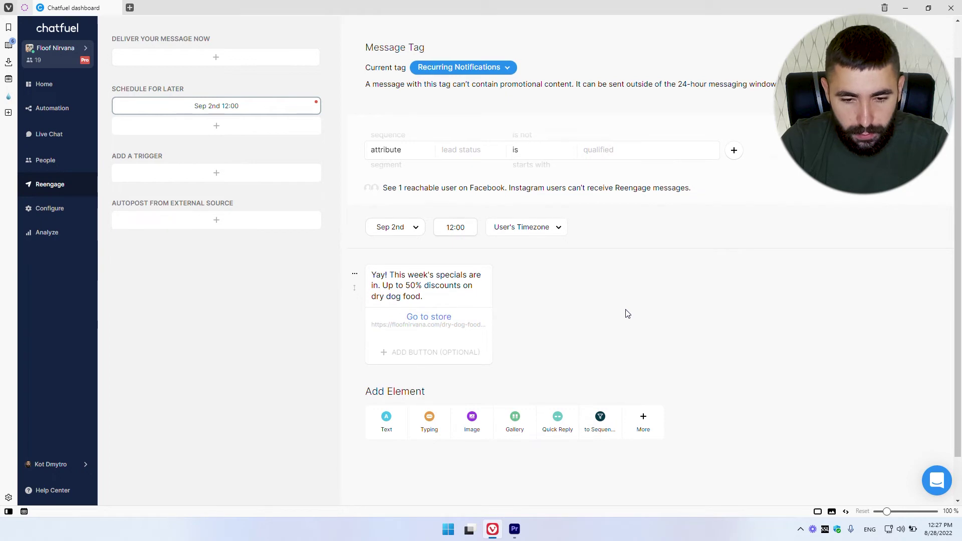
left_click(471, 371)
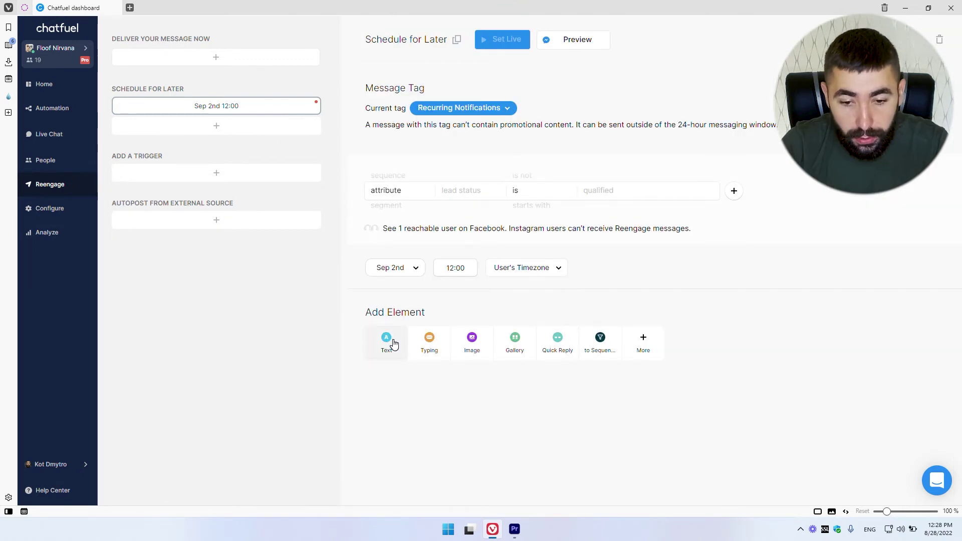
Add a gallery card, paste the specials text into its subtitle, and cut out the opening sentence.
left_click(515, 343)
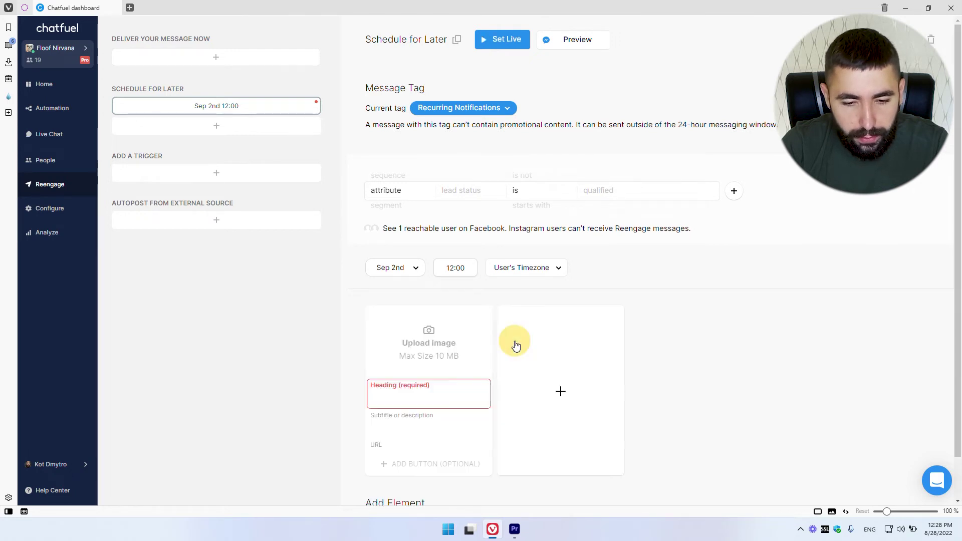
scroll(511, 347, "down", 2)
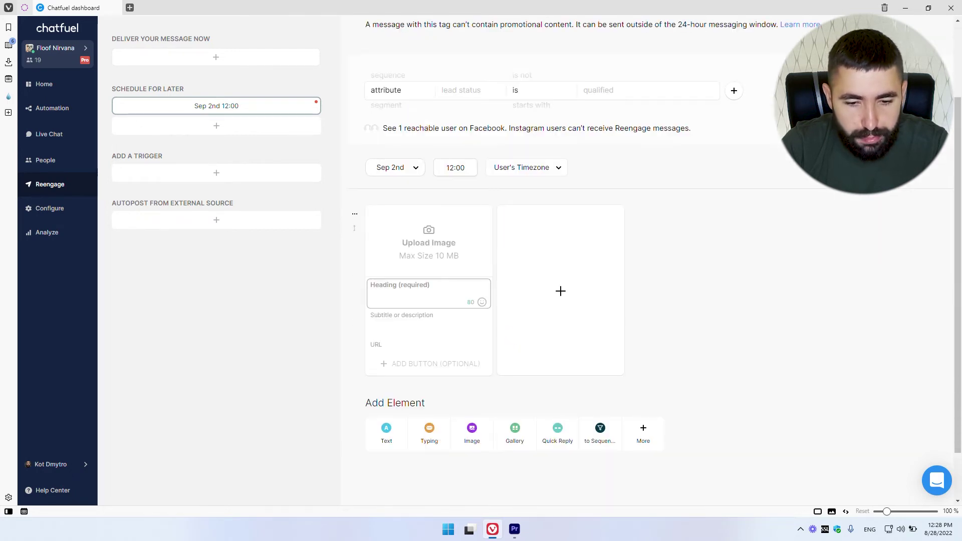
left_click(420, 314)
type("Yay! This week's specials are in. Up to 50% discounts on dry dog food.")
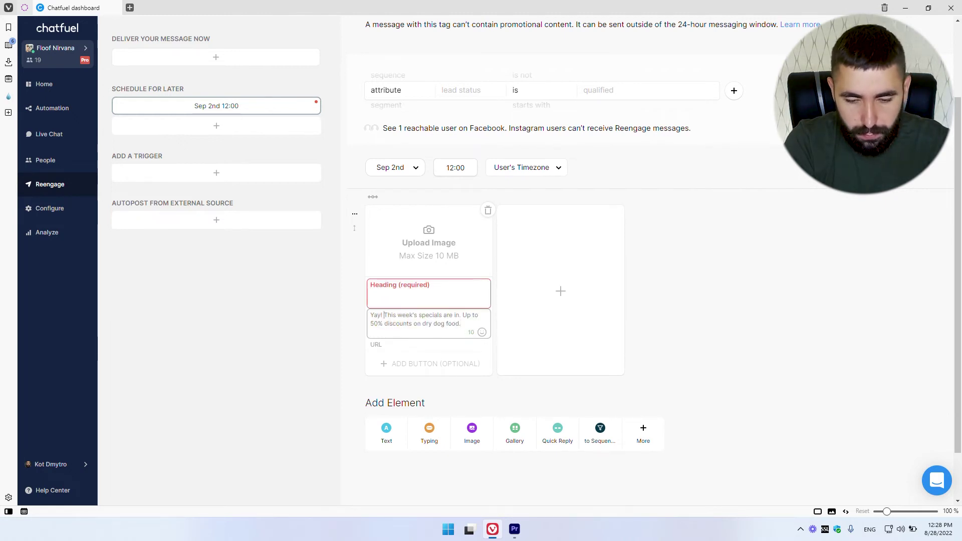
key("BackSpace")
key("BackSpace")
key("BackSpace")
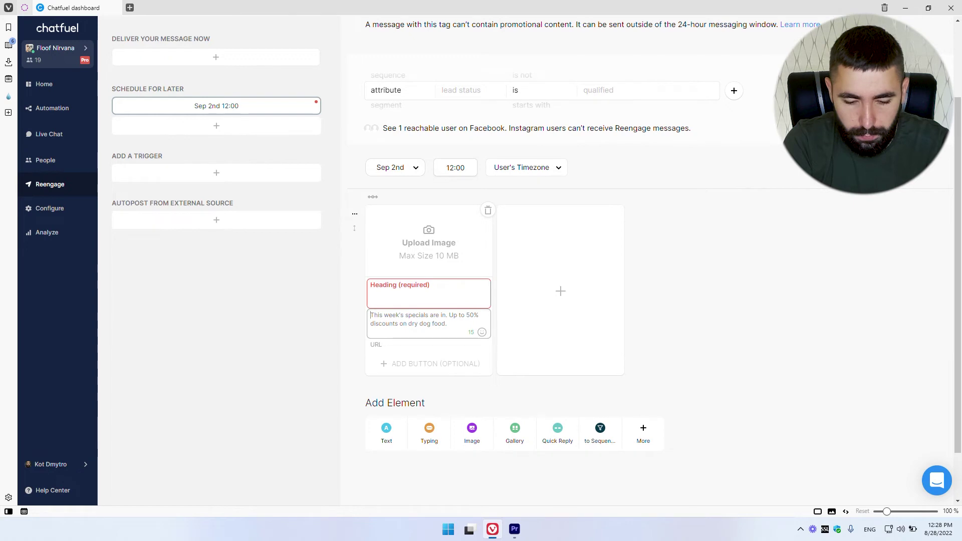
left_click_drag(449, 315, 361, 314)
key("ctrl+c")
key("BackSpace")
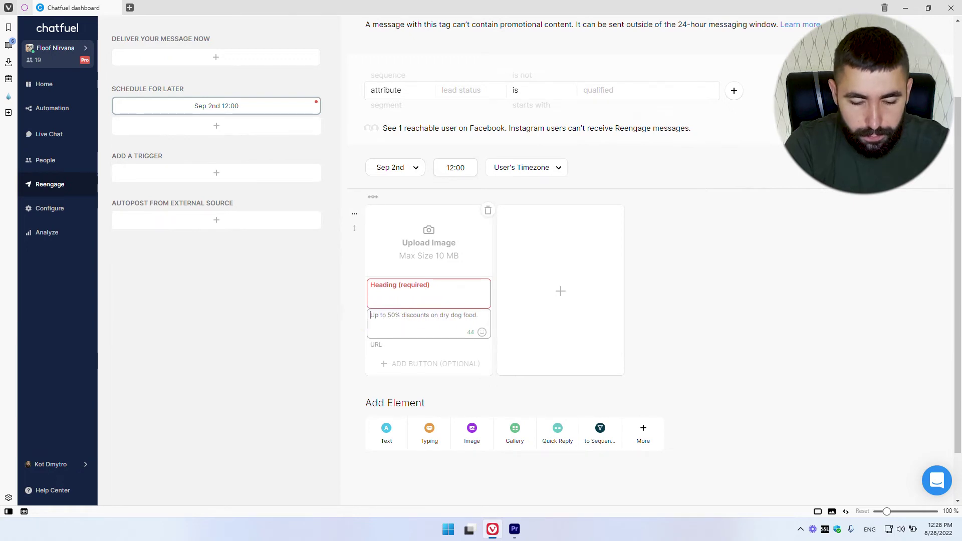
Set the card heading to 'This week's specials are in!'.
left_click(397, 286)
key("ctrl+v")
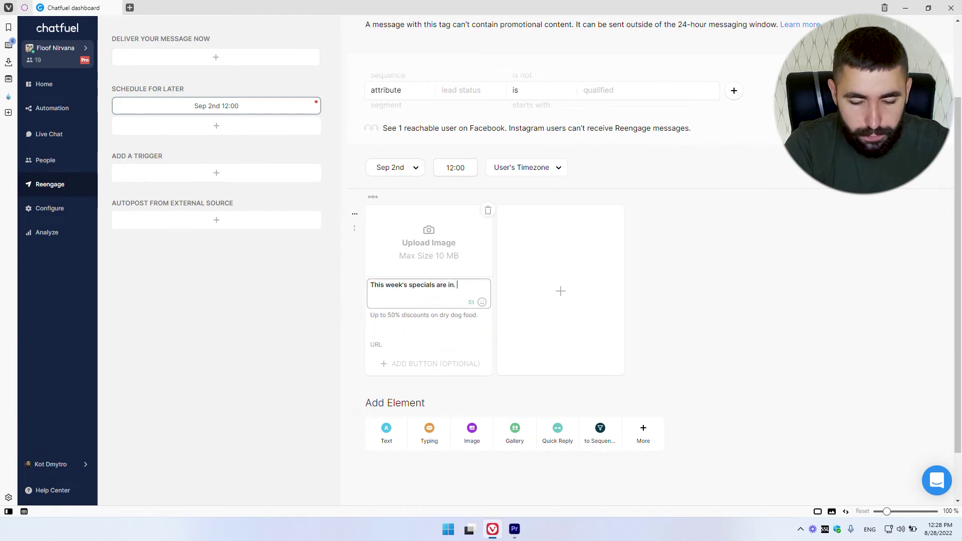
key("BackSpace")
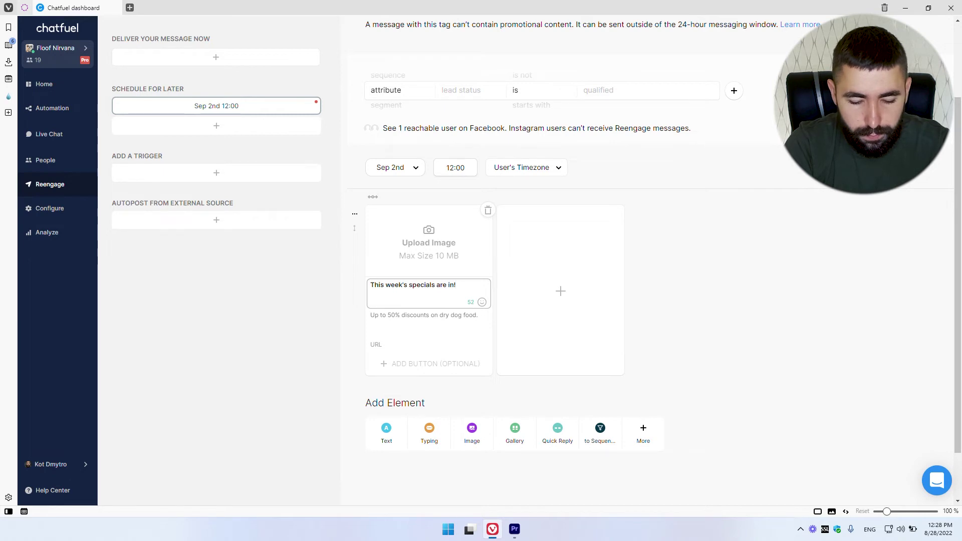
type("!")
left_click(426, 345)
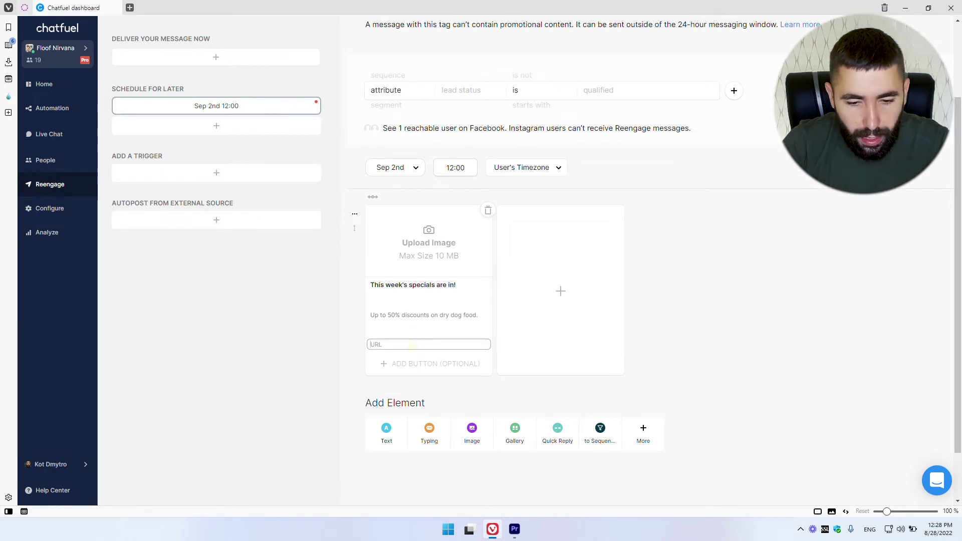
left_click(423, 369)
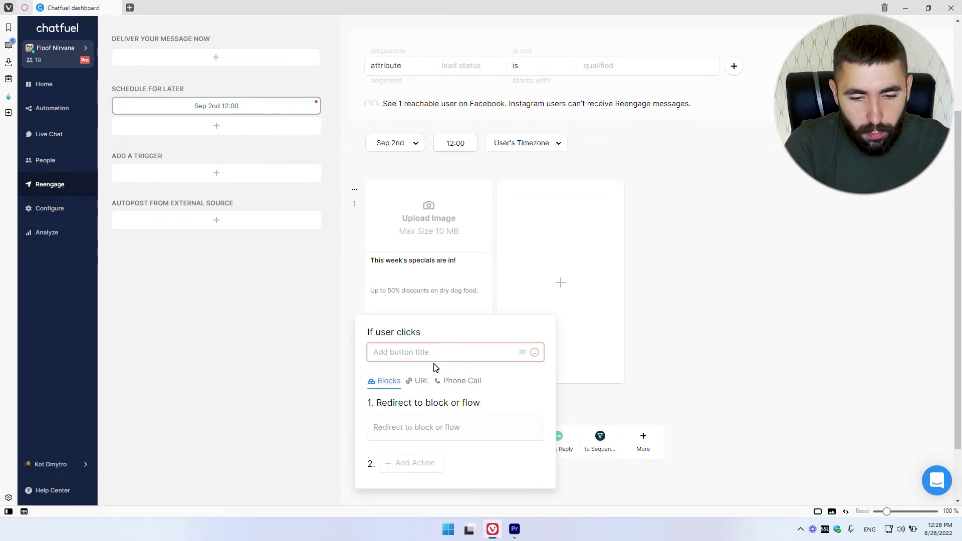
type("Go to store")
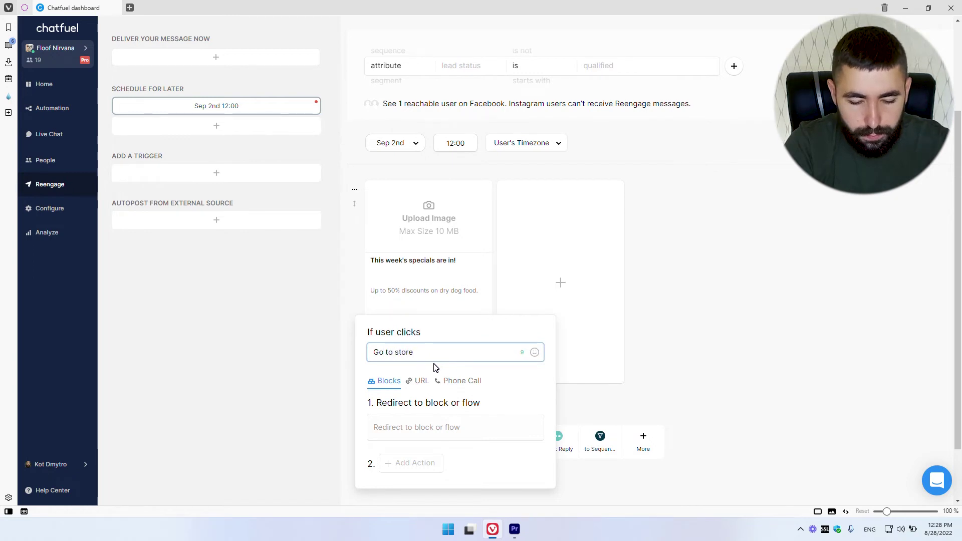
left_click(423, 382)
left_click(416, 421)
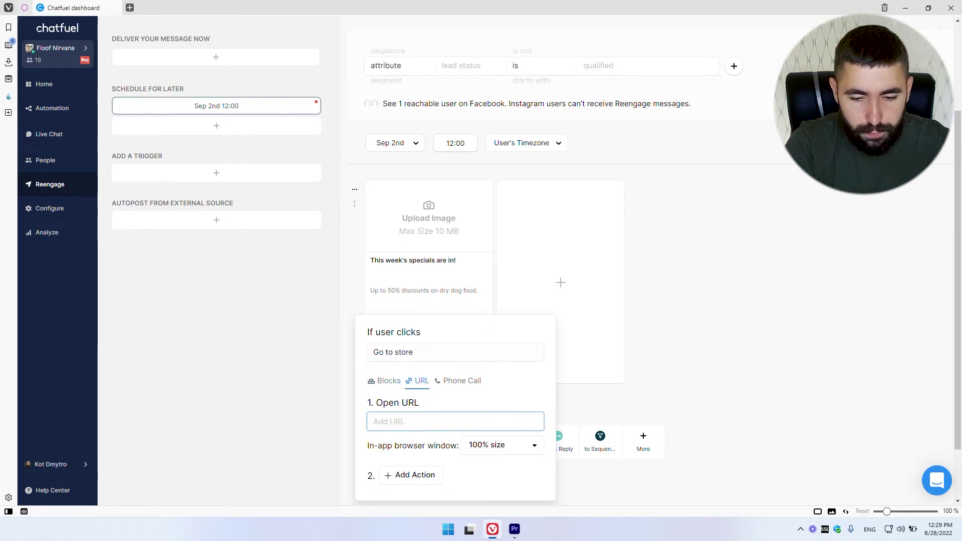
type("https://floofnirvana.com/dry-dog-food-promo")
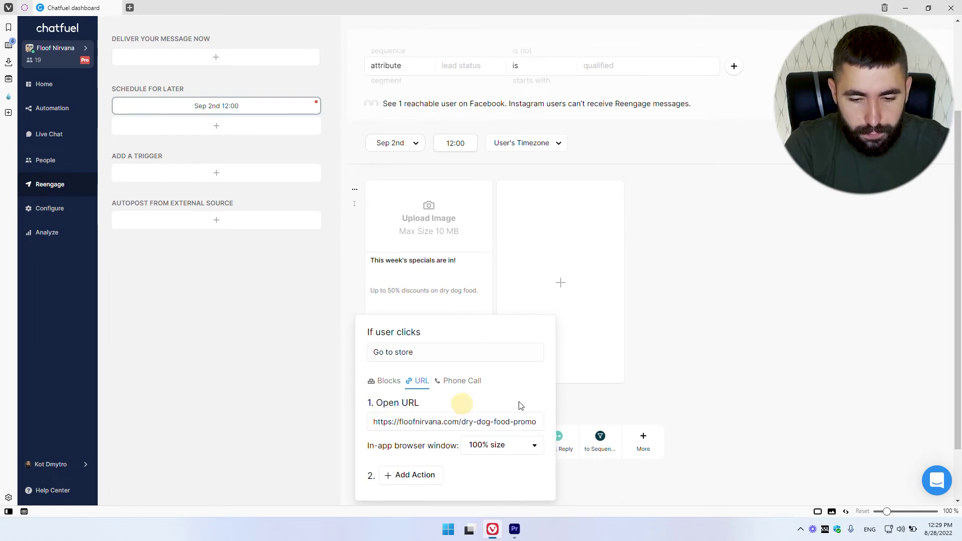
Put the Poster 18x24 in image on the card, cropped in square format.
left_click(642, 385)
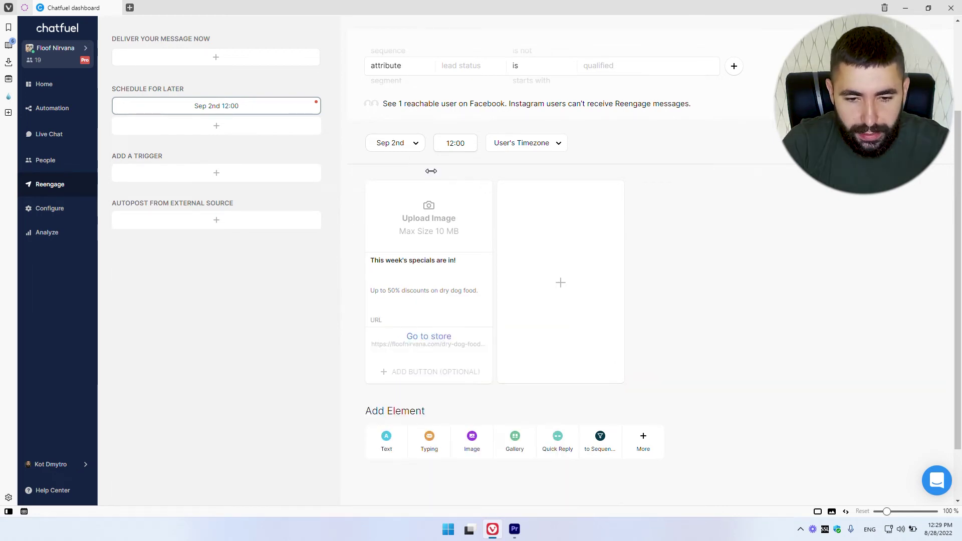
left_click(430, 208)
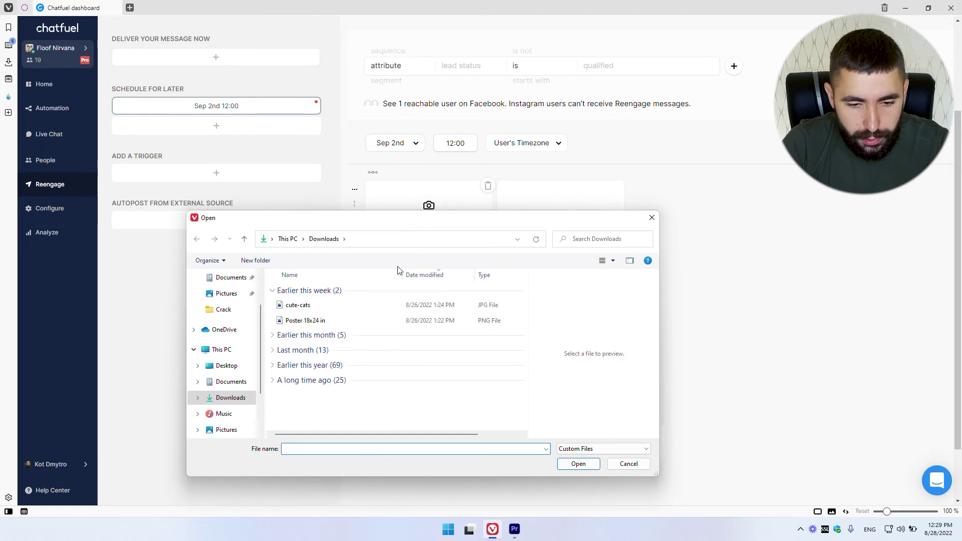
left_click(309, 323)
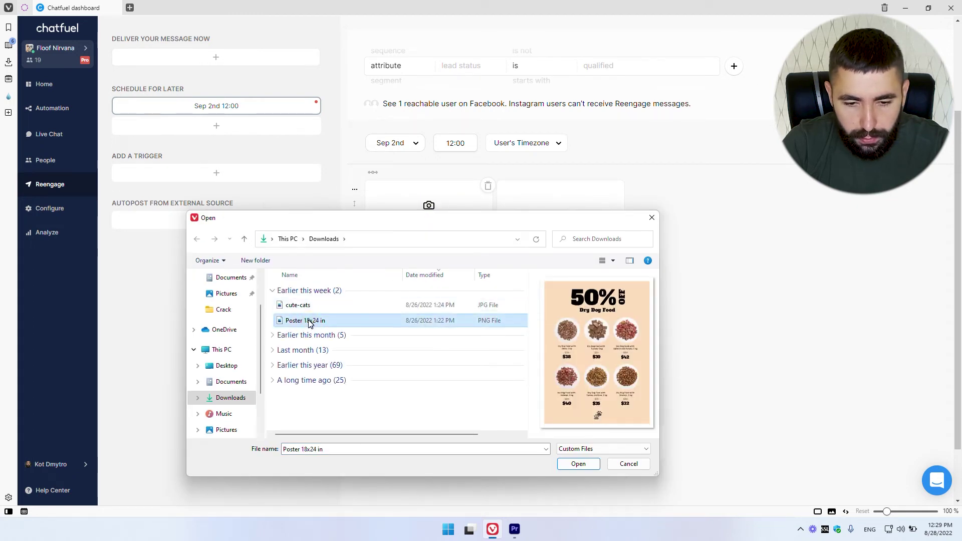
left_click(578, 464)
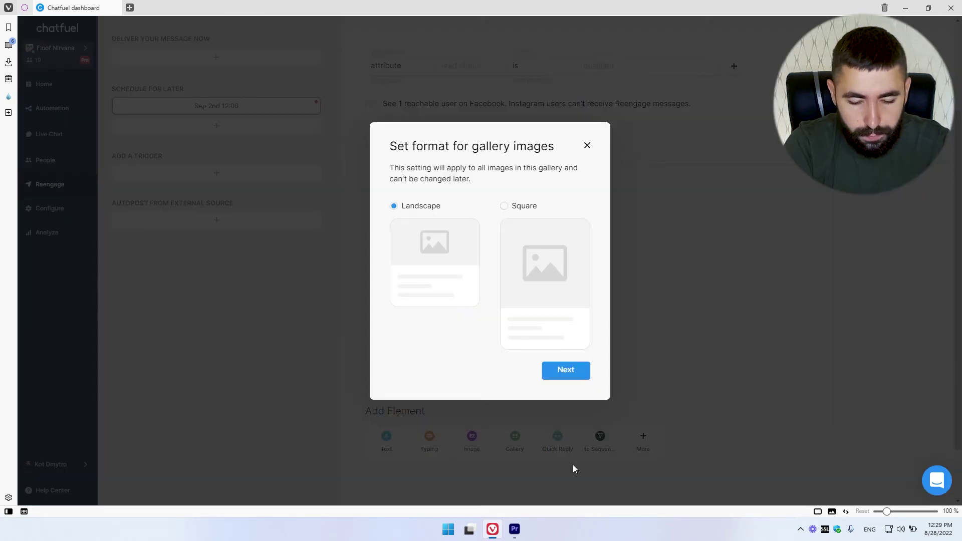
left_click(511, 204)
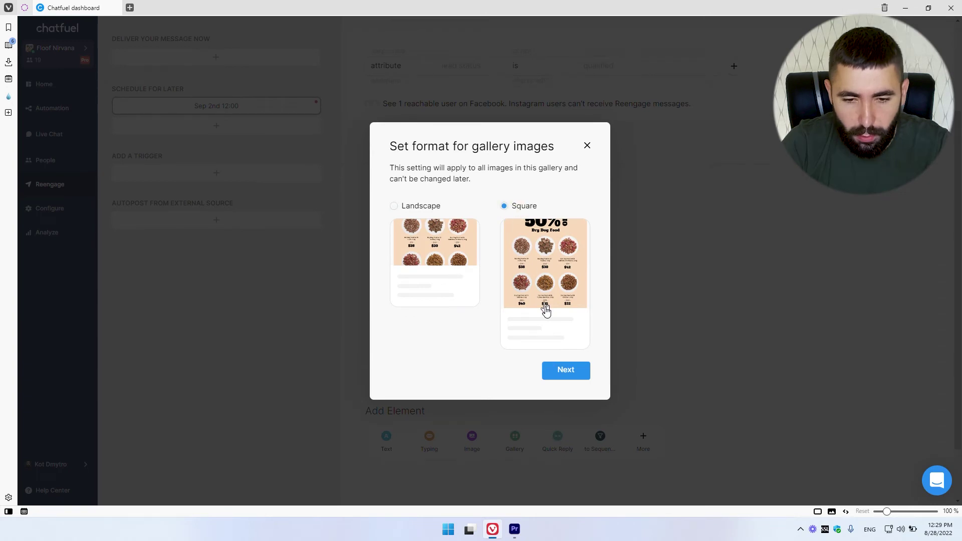
left_click(569, 377)
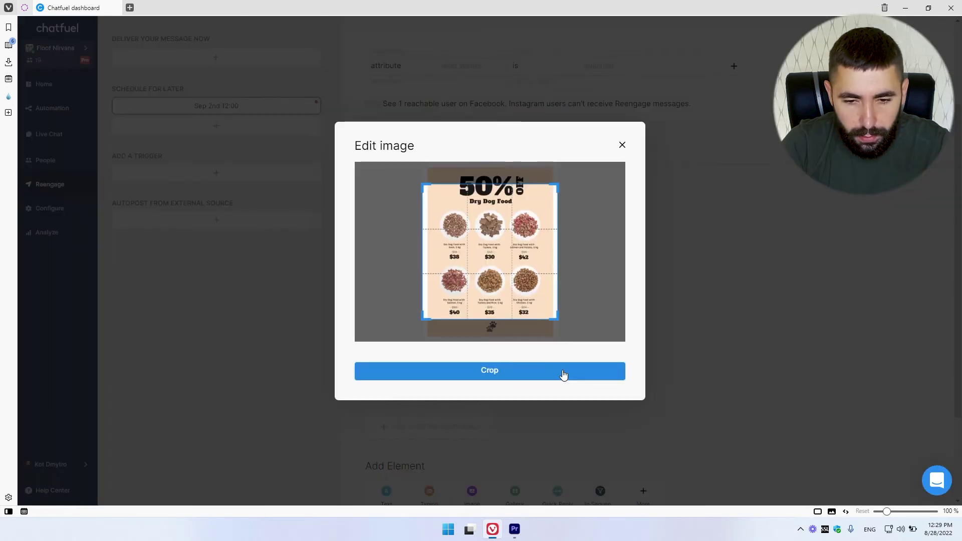
left_click_drag(540, 297, 541, 320)
left_click(499, 371)
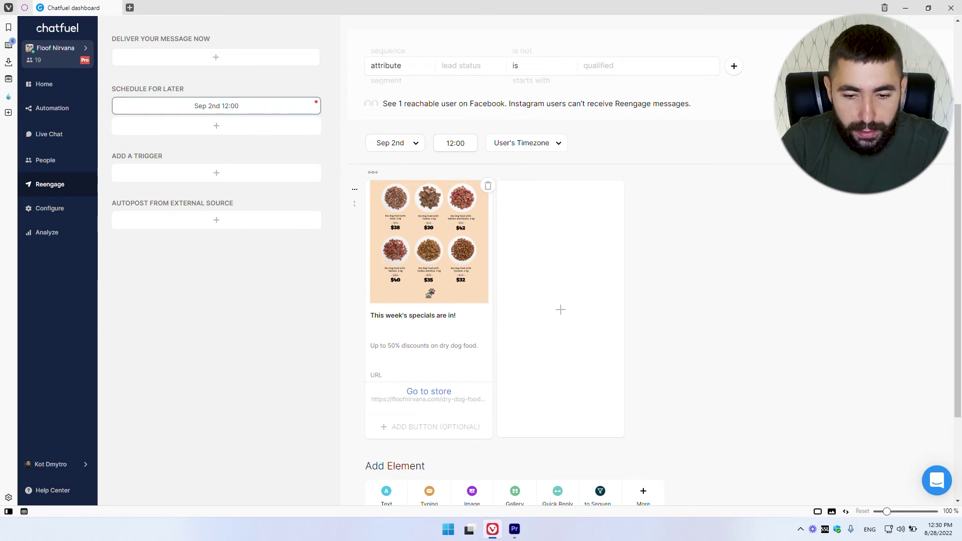
Add a second gallery card, then delete it so only the specials card remains.
left_click(561, 311)
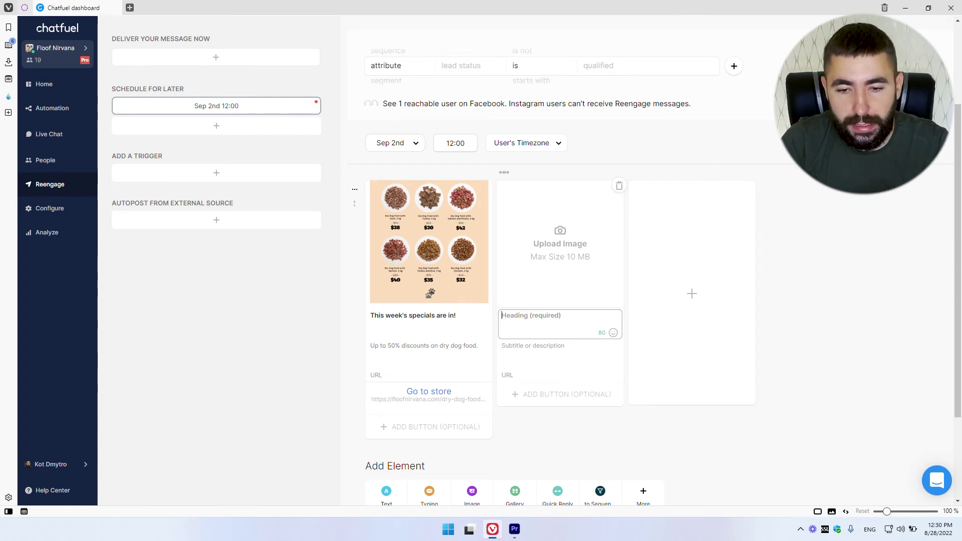
left_click(619, 186)
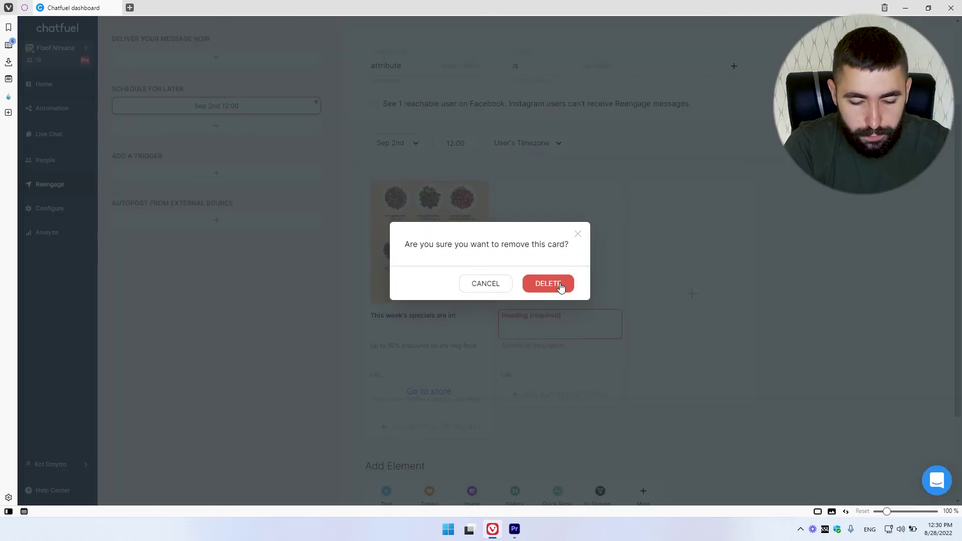
left_click(562, 284)
scroll(696, 356, "up", 3)
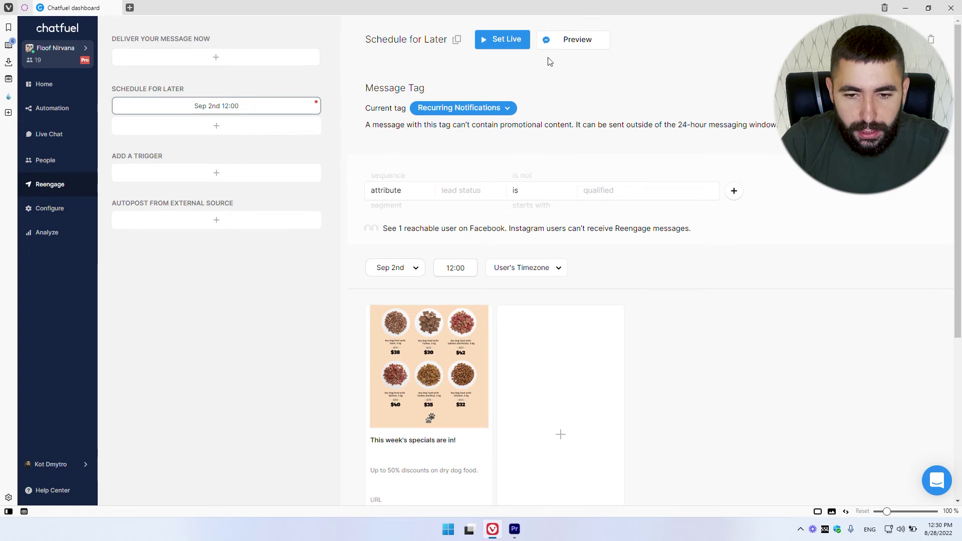
Preview the broadcast in the Floof Nirvana Messenger chat, then close the Messenger tab.
left_click(573, 43)
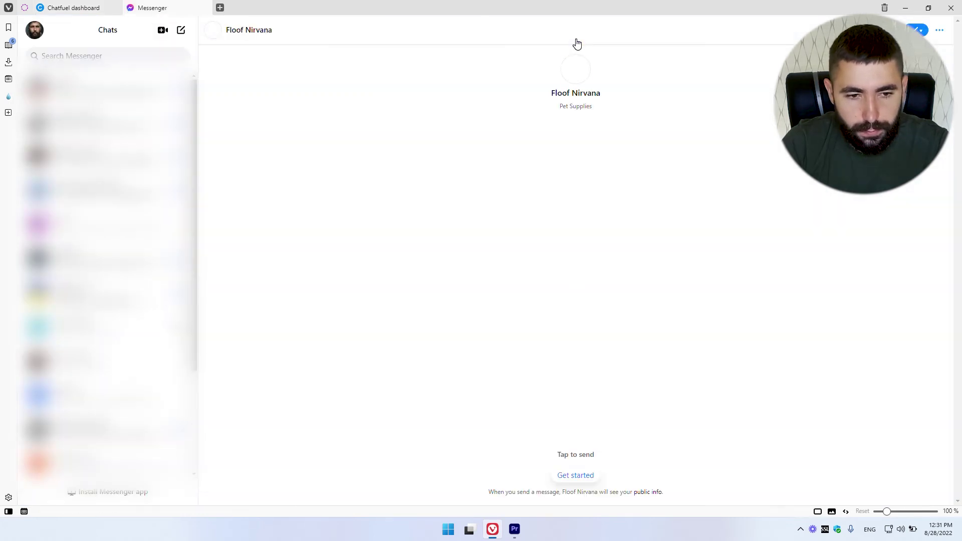
left_click(575, 476)
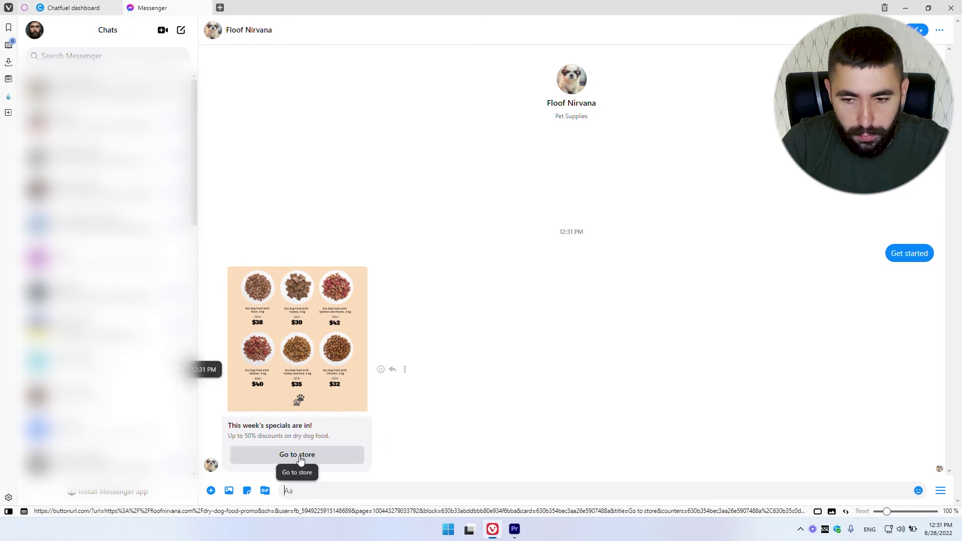
middle_click(183, 5)
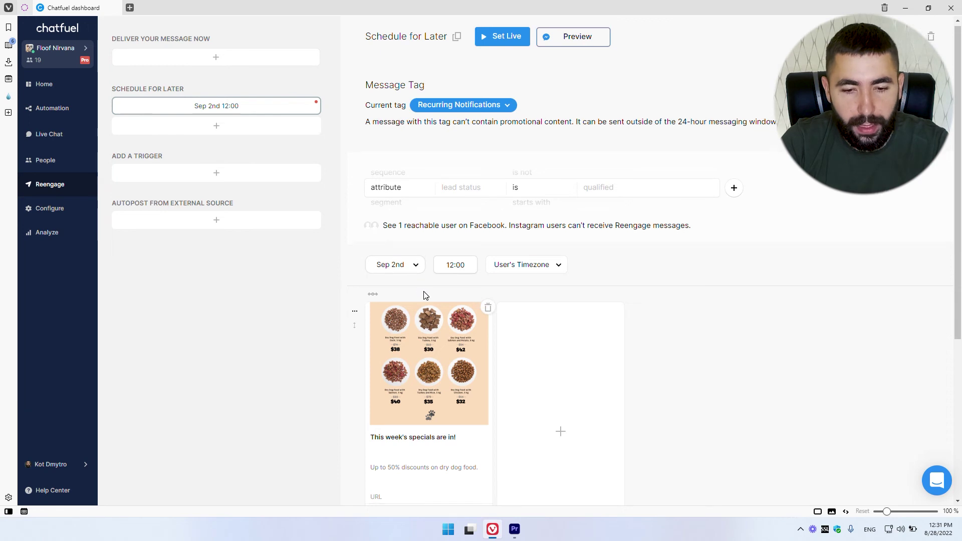
Set the Sep 2nd 12:00 specials broadcast live so Pause replaces Set Live.
scroll(423, 294, "down", 1)
scroll(441, 357, "down", 1)
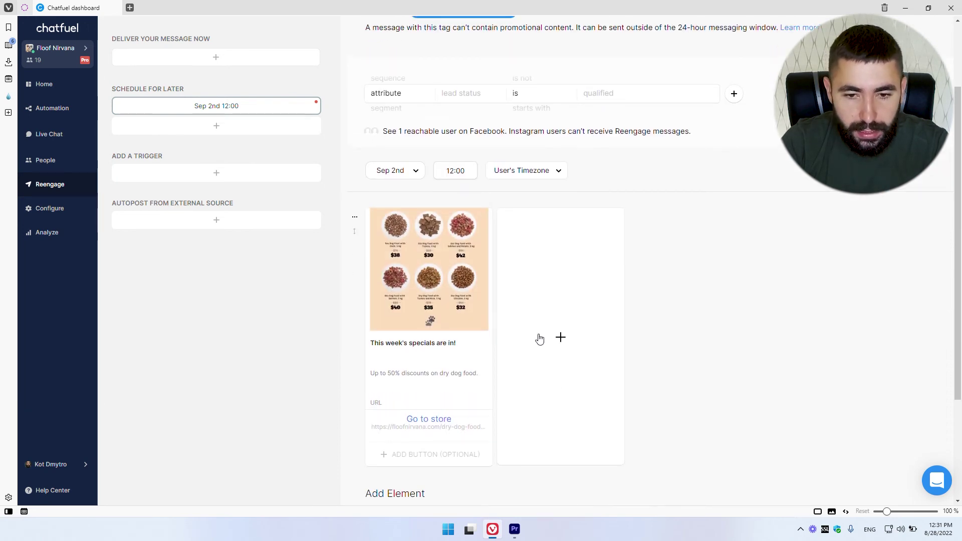
scroll(542, 331, "up", 2)
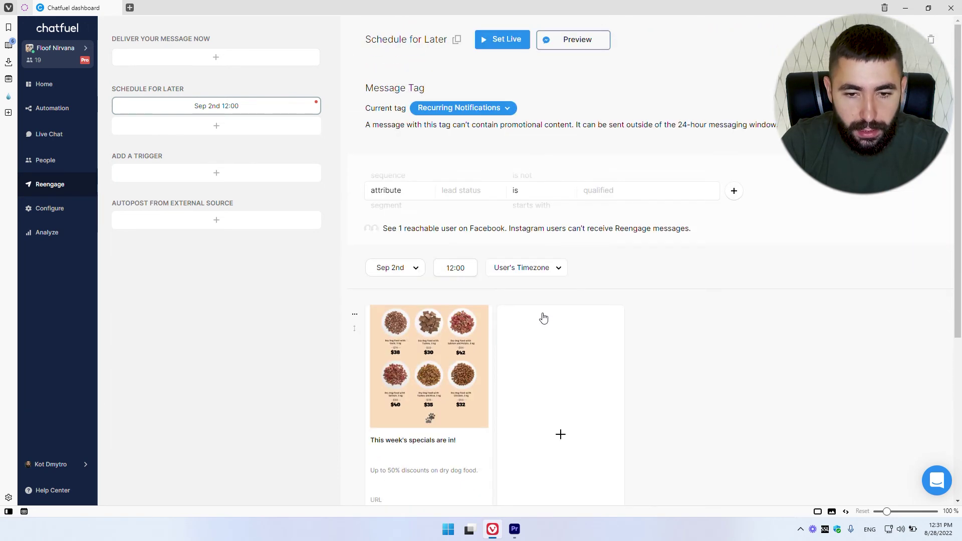
left_click(499, 40)
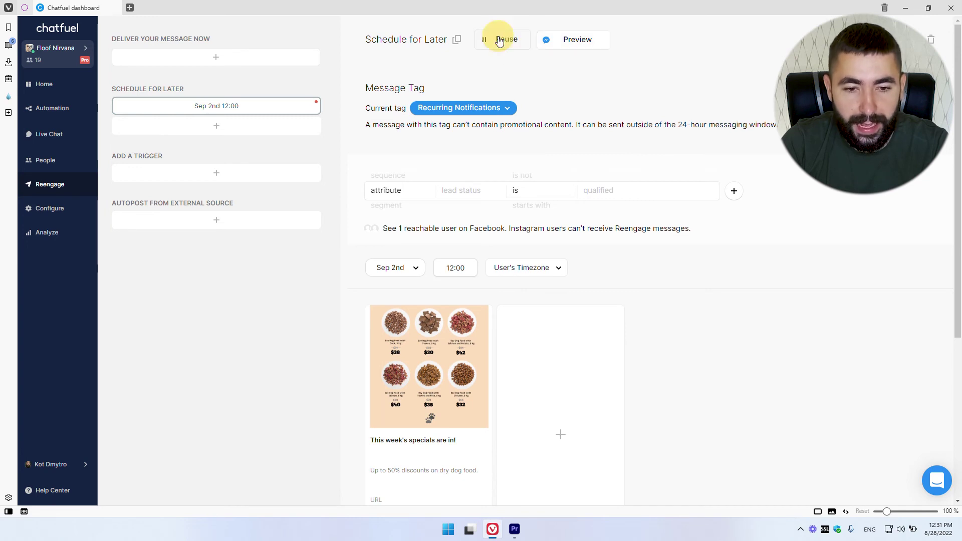